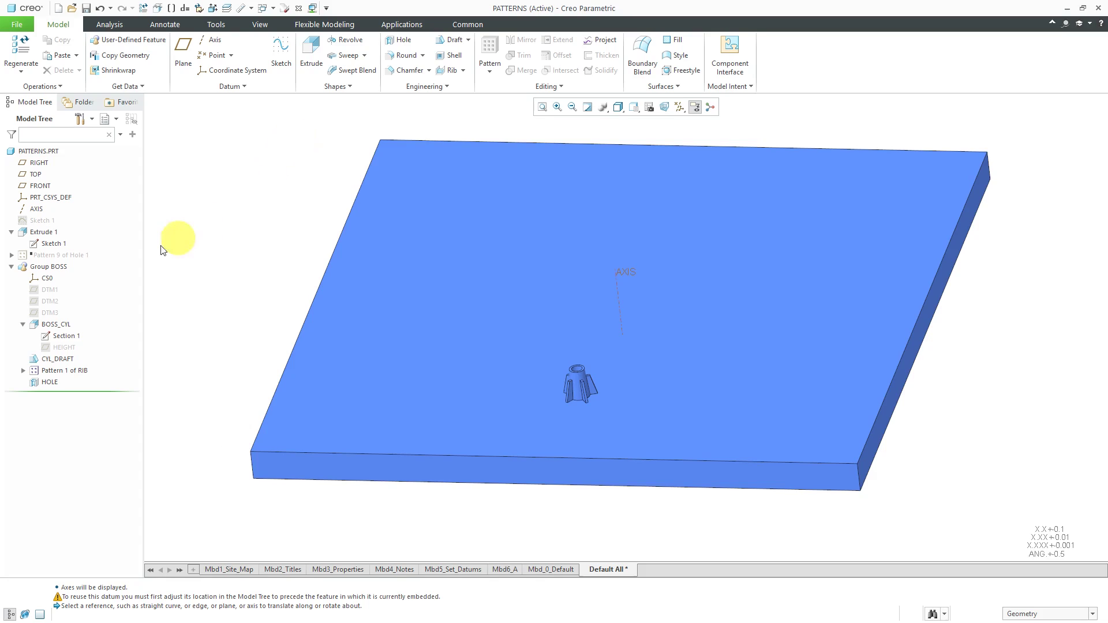
Step: Copy Group BOSS from the Model Tree to the clipboard and show the Paste choices
click(54, 268)
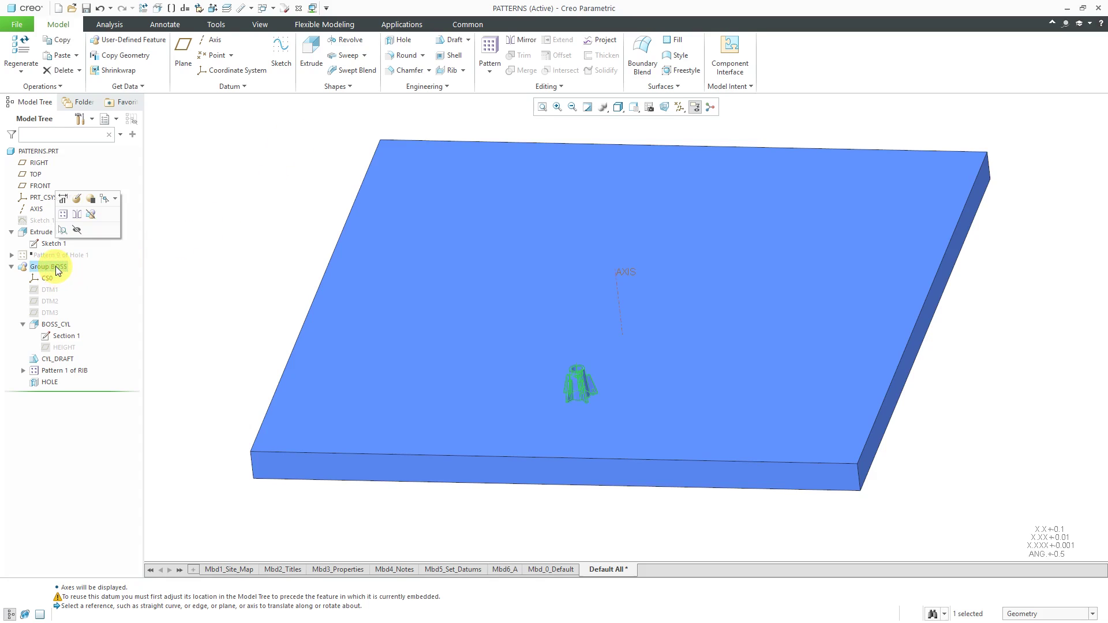
click(65, 40)
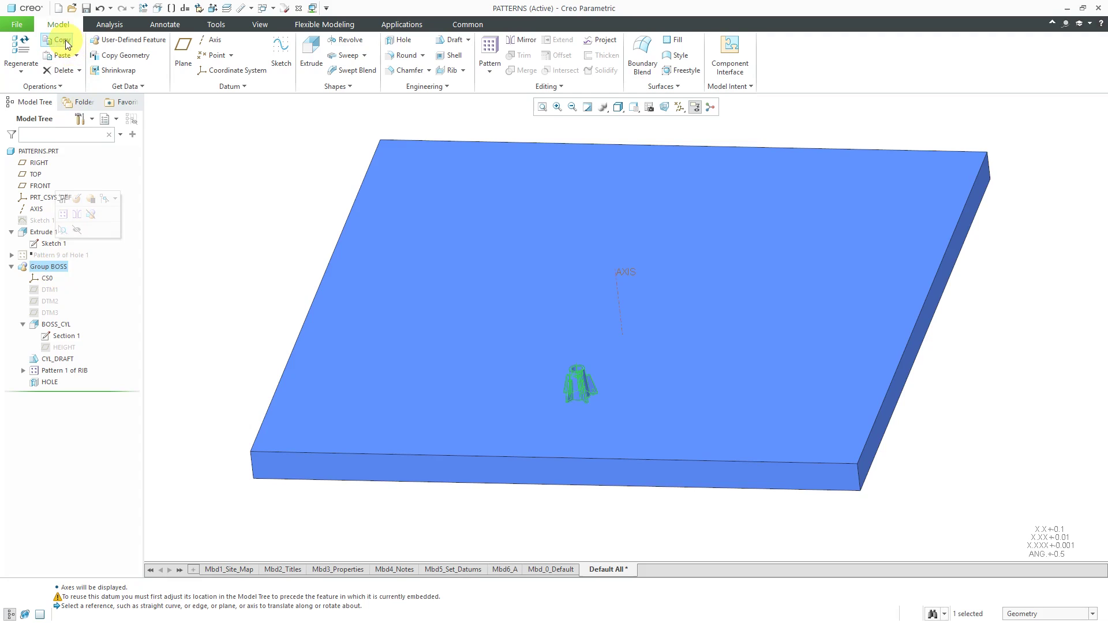
click(202, 180)
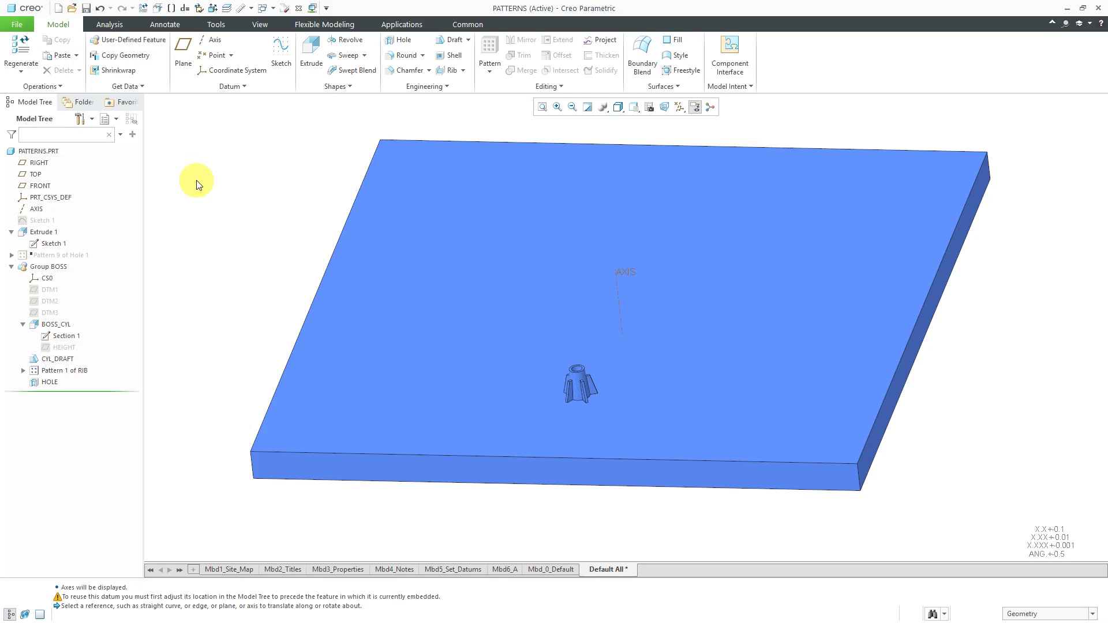
click(61, 269)
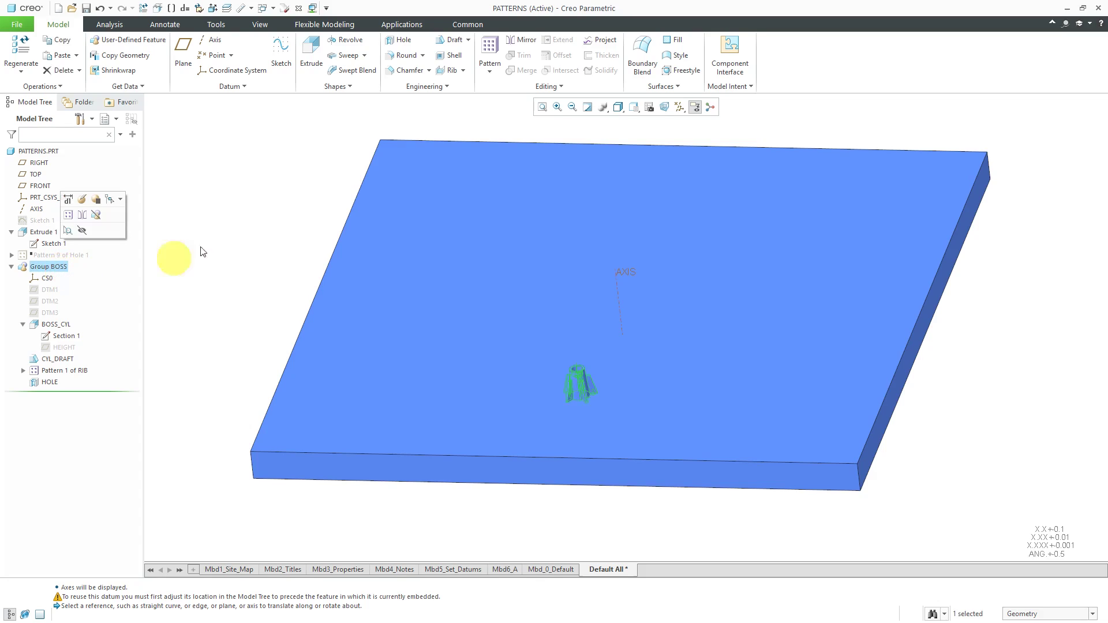
click(65, 42)
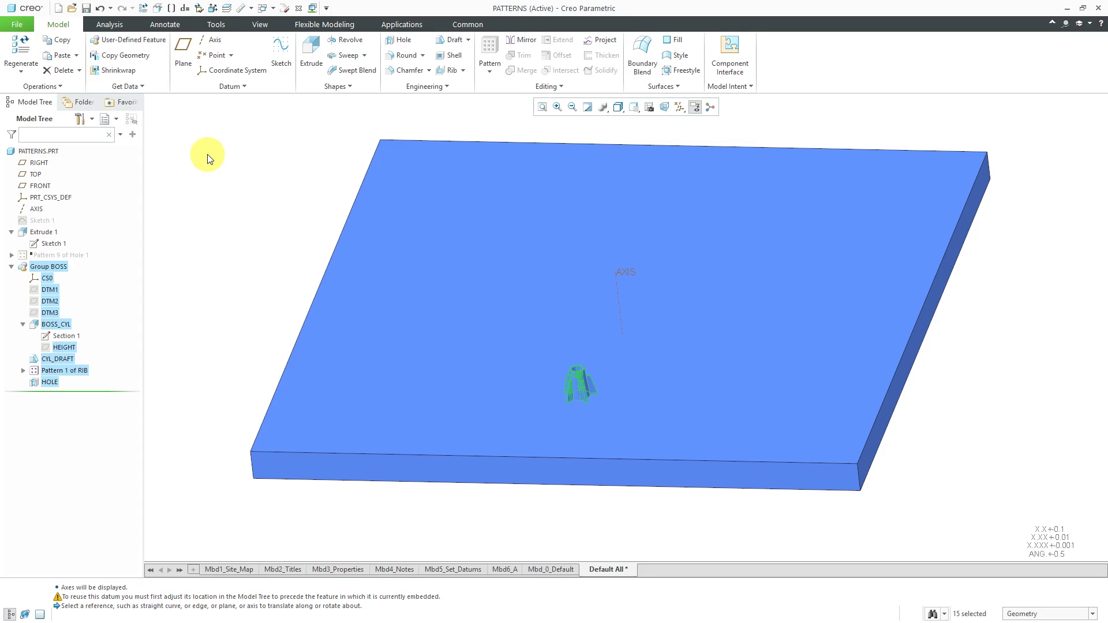
click(76, 56)
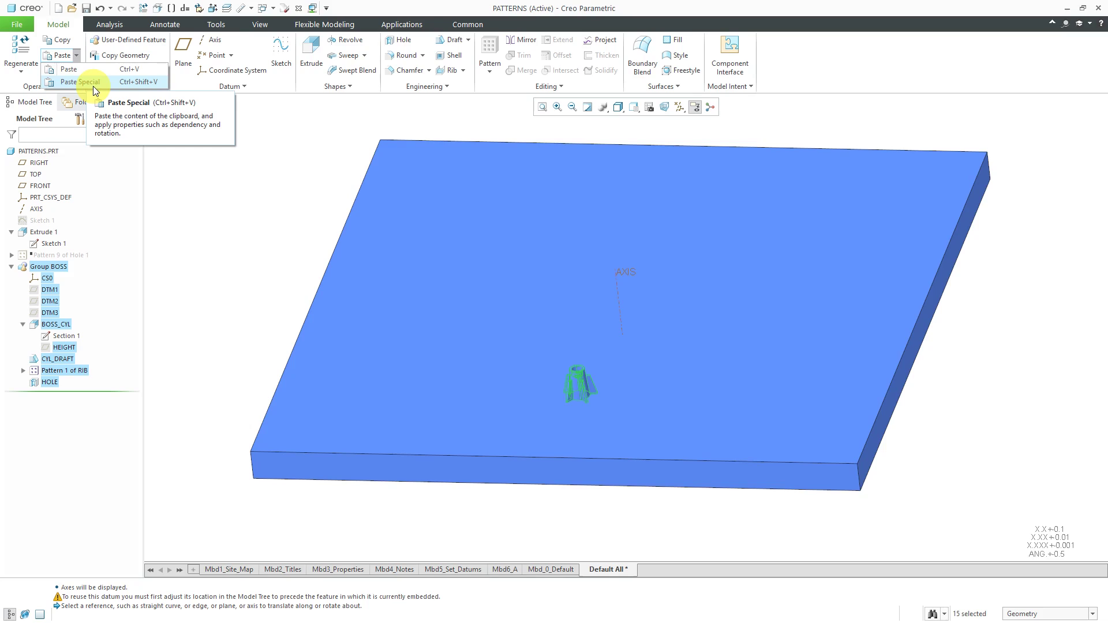
Step: In Paste Special, keep copies dependent and enable move/rotate transformations on copies
click(96, 82)
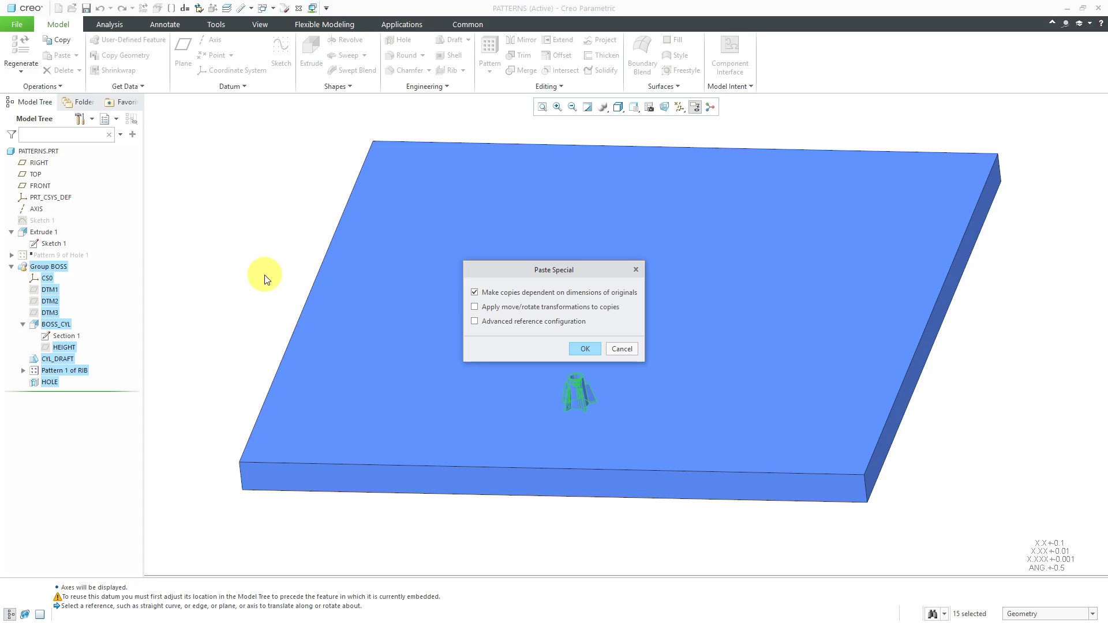
click(475, 307)
click(475, 321)
Step: Confirm the special paste and switch the copy's transformation to Rotate
click(586, 349)
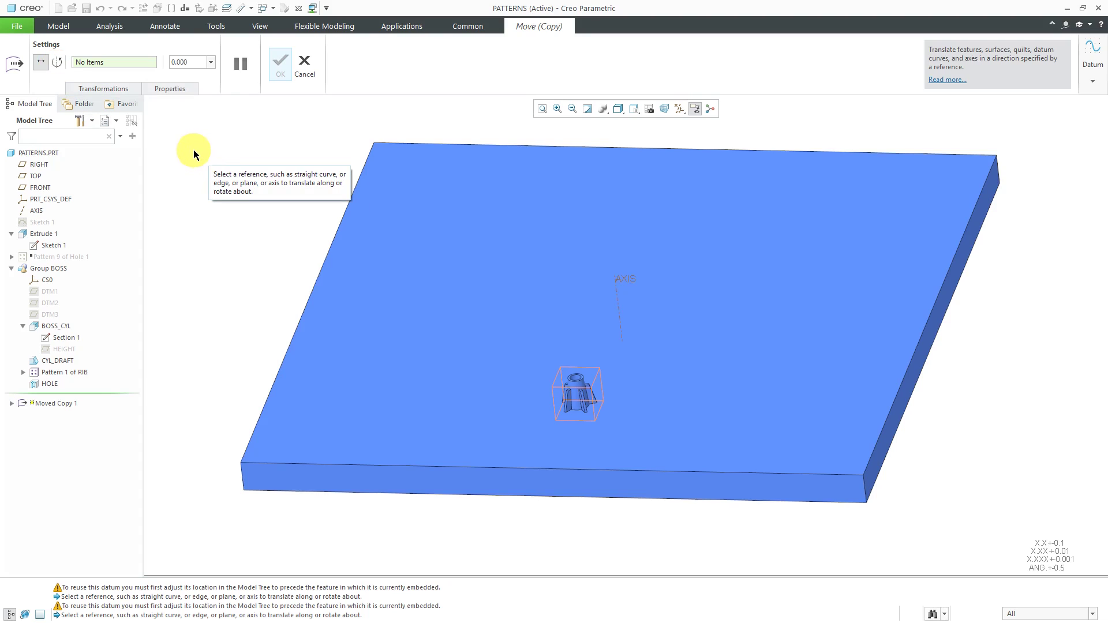
click(57, 63)
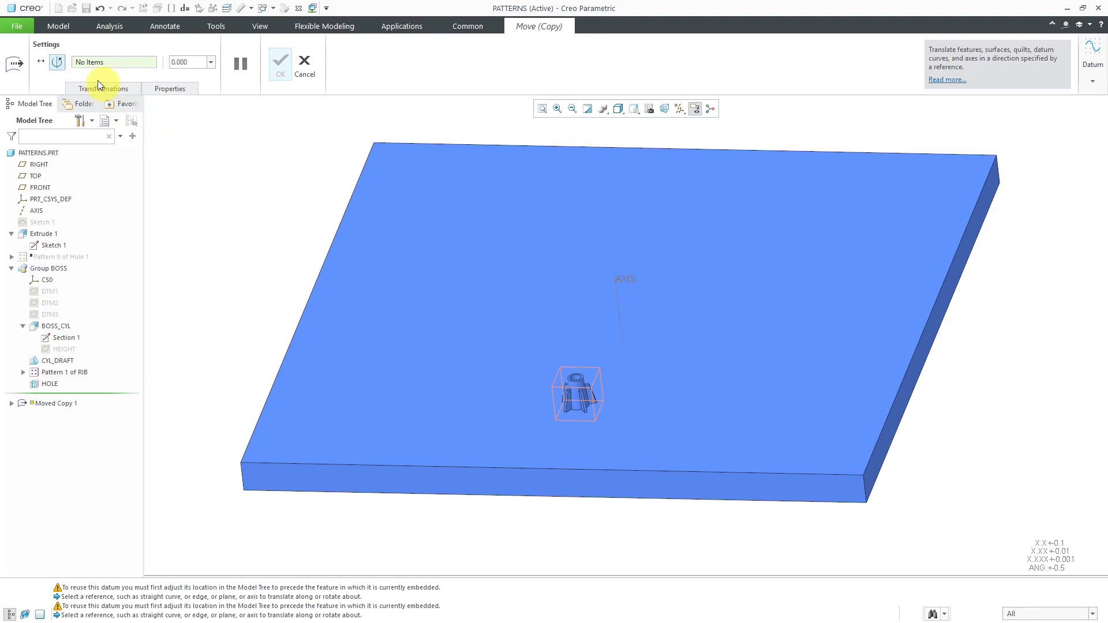
right_click(202, 141)
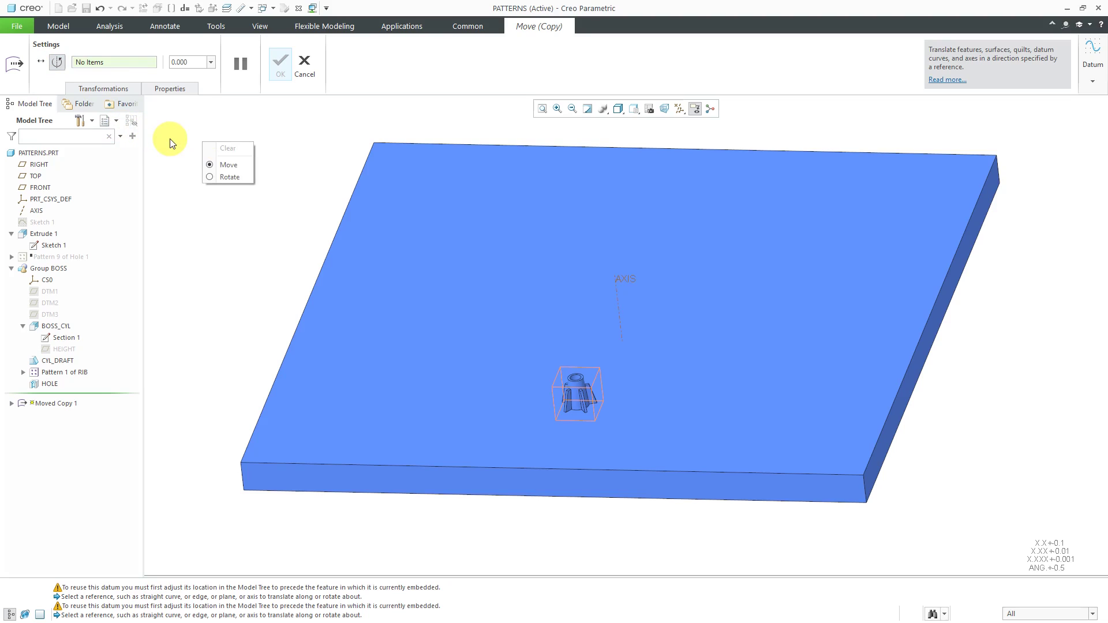
click(229, 177)
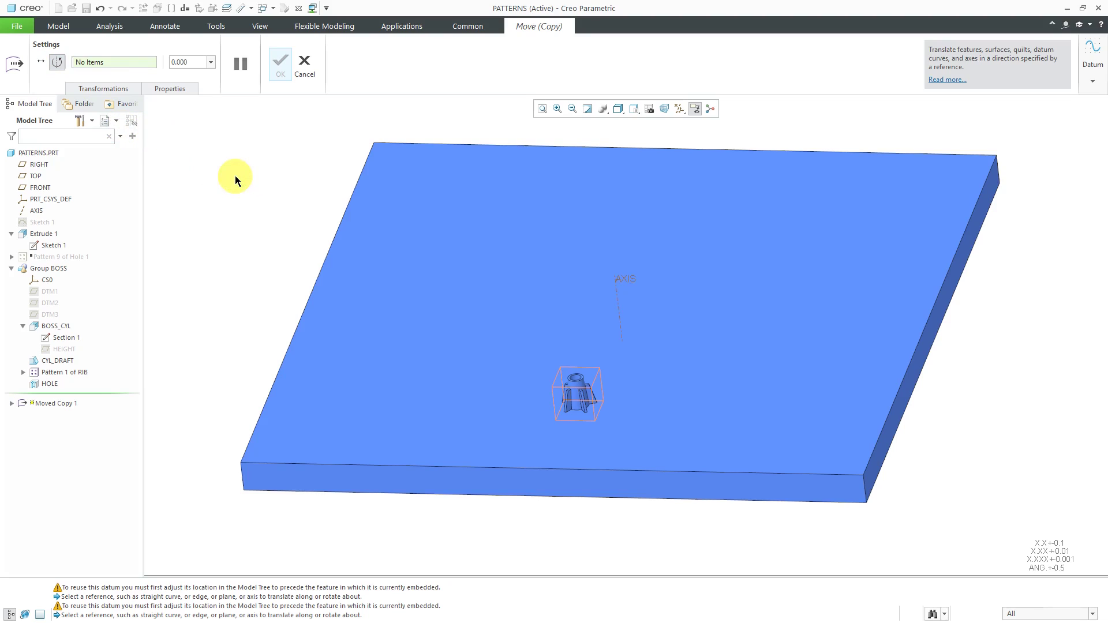
click(145, 109)
click(130, 92)
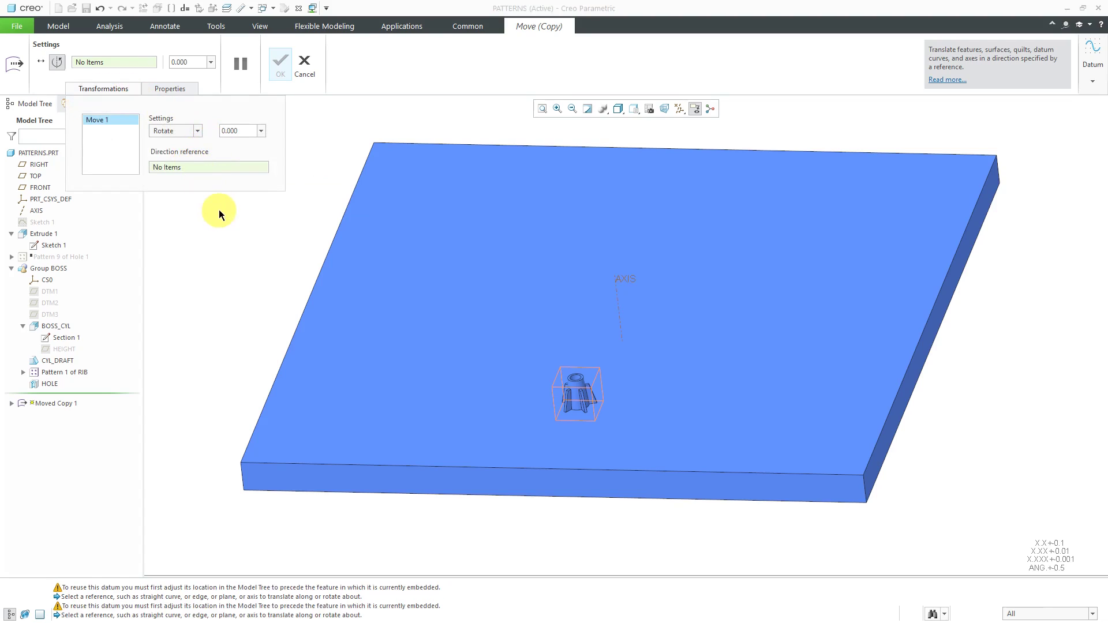
Step: Rotate the pasted boss copy 22.5° about the plate's AXIS
click(621, 299)
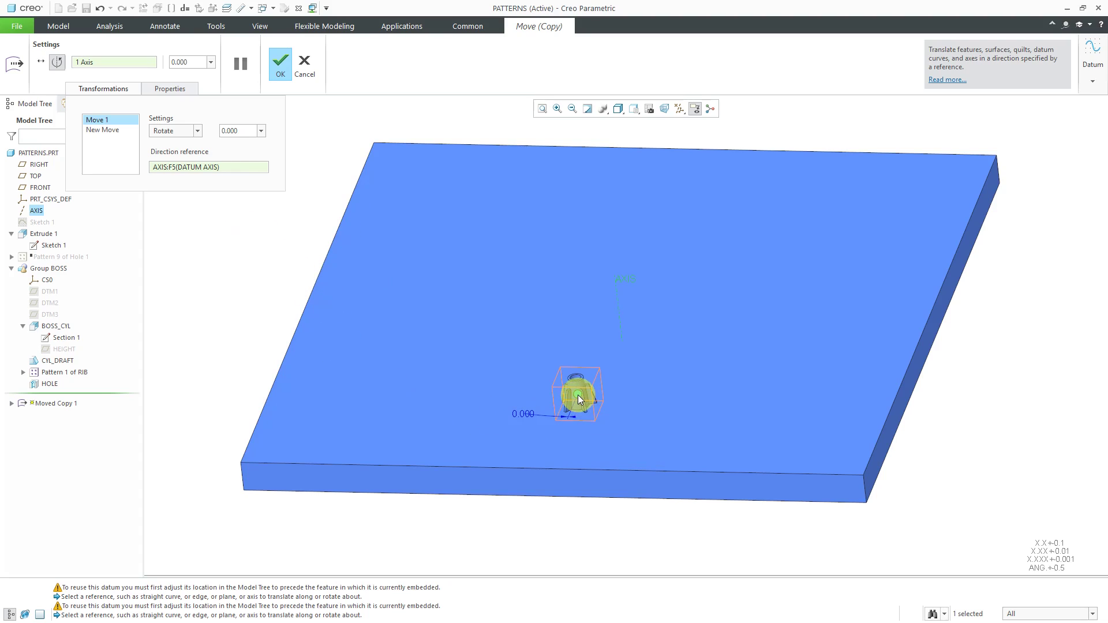
drag(578, 395, 445, 392)
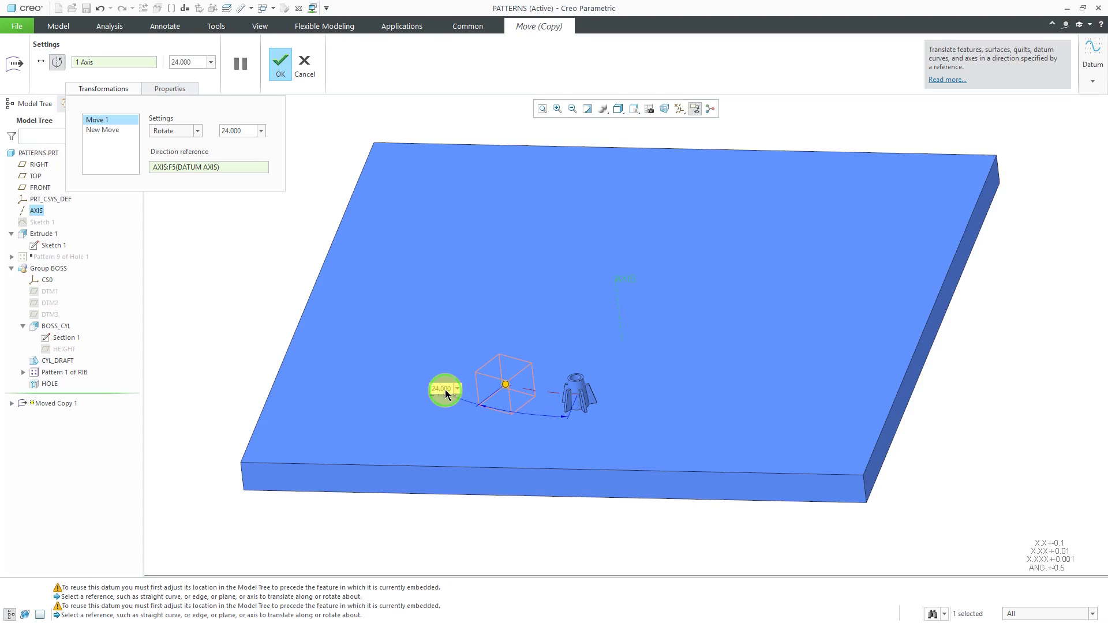
text(22.5)
click(187, 271)
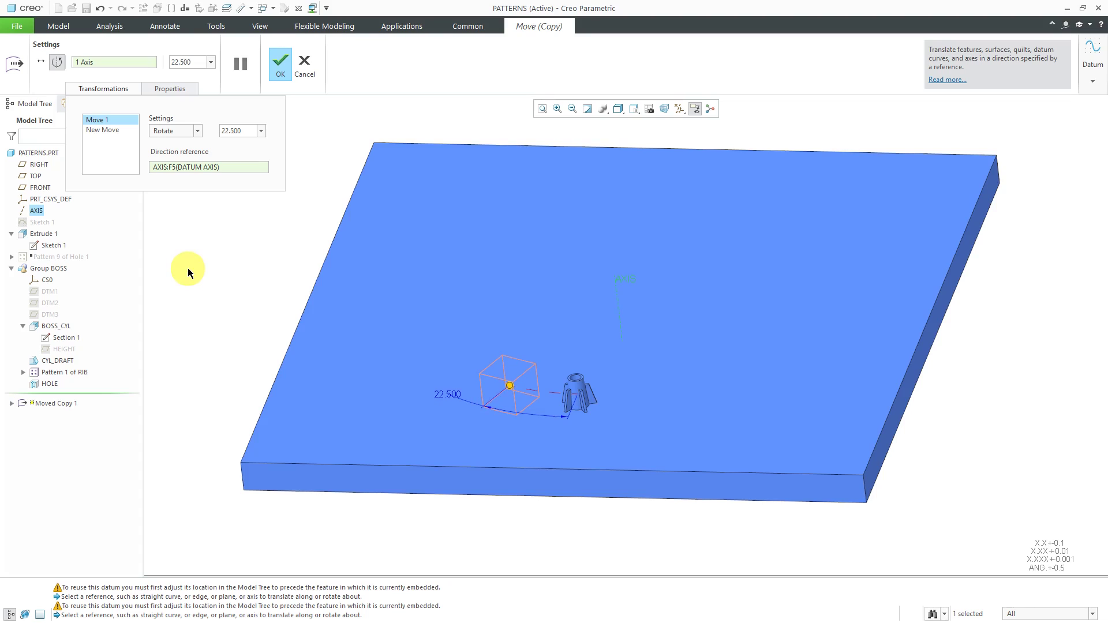
Step: Finish Moved Copy 1, collapse Group BOSS, and expand COPIED_GROUP to inspect its features
click(280, 63)
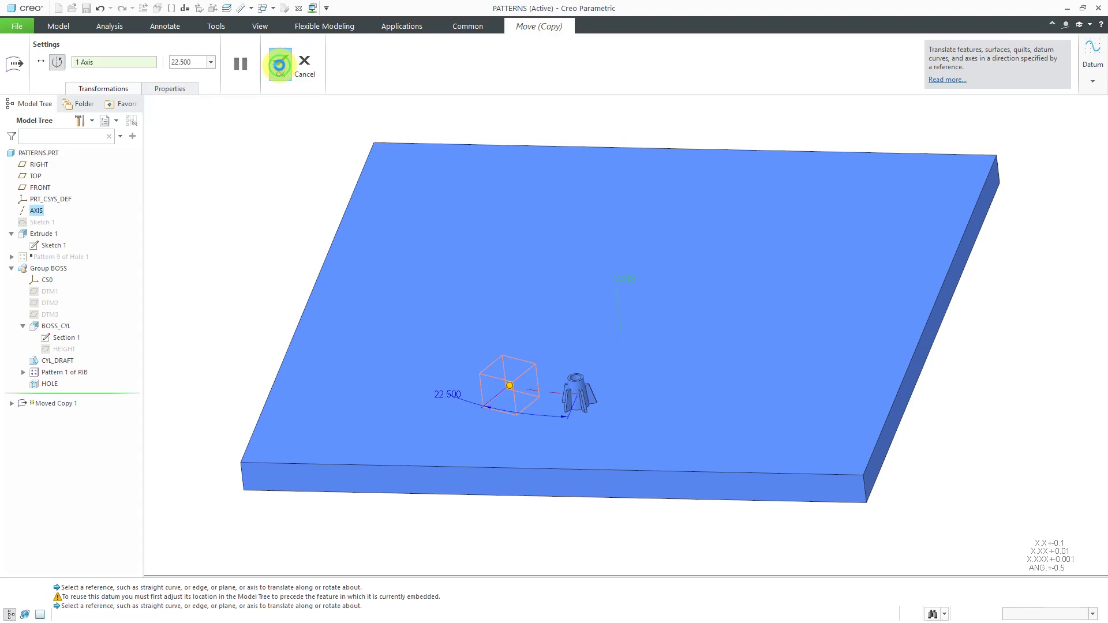
click(12, 269)
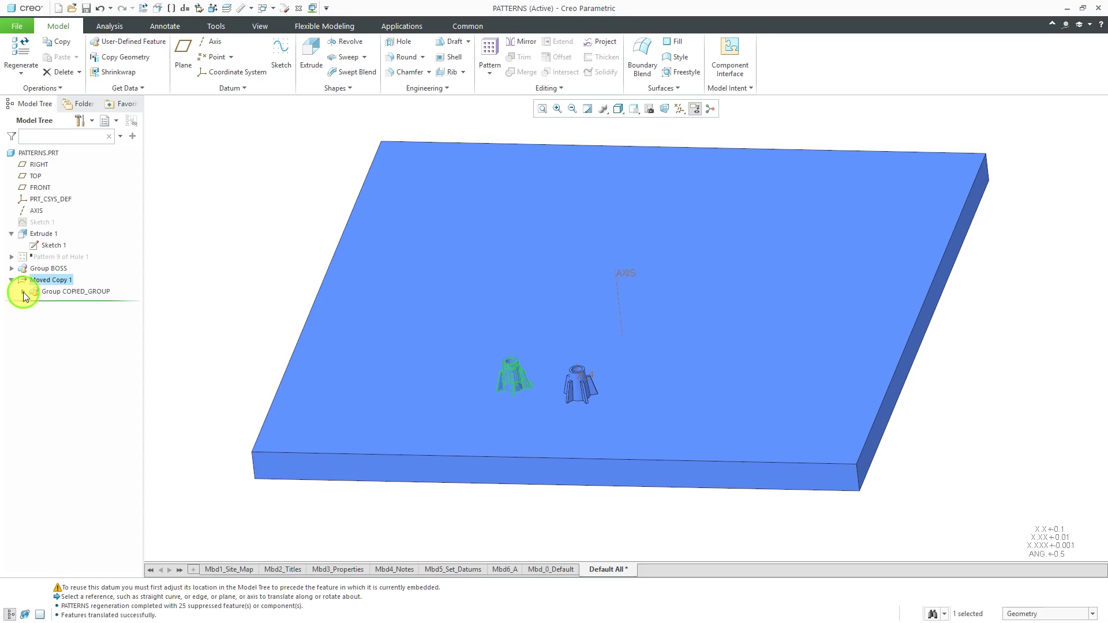
click(23, 292)
click(68, 297)
right_click(68, 297)
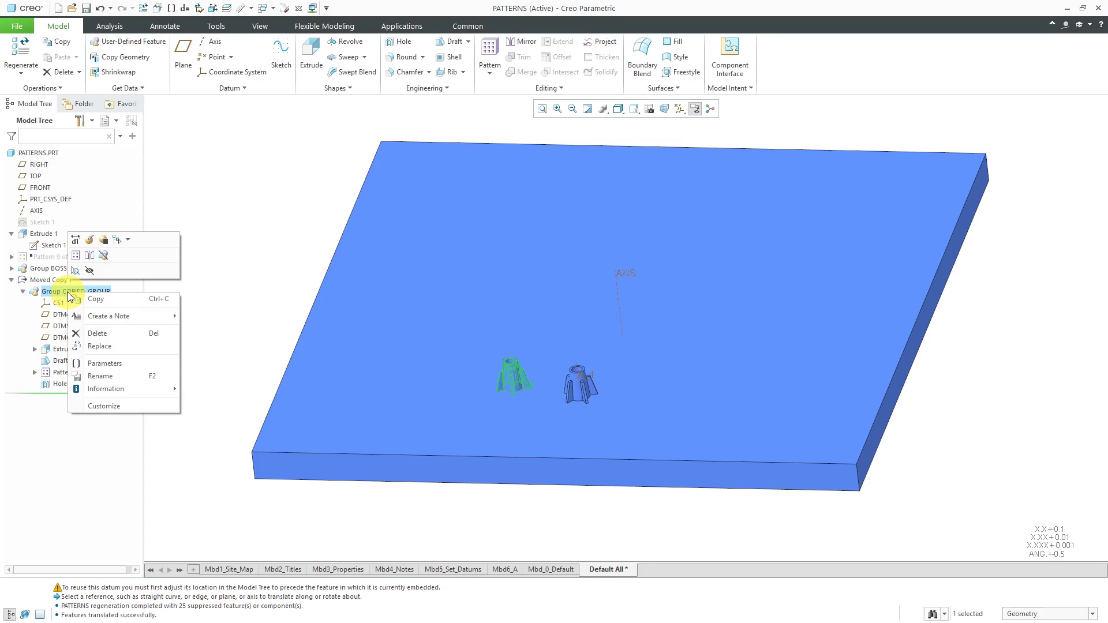
click(237, 272)
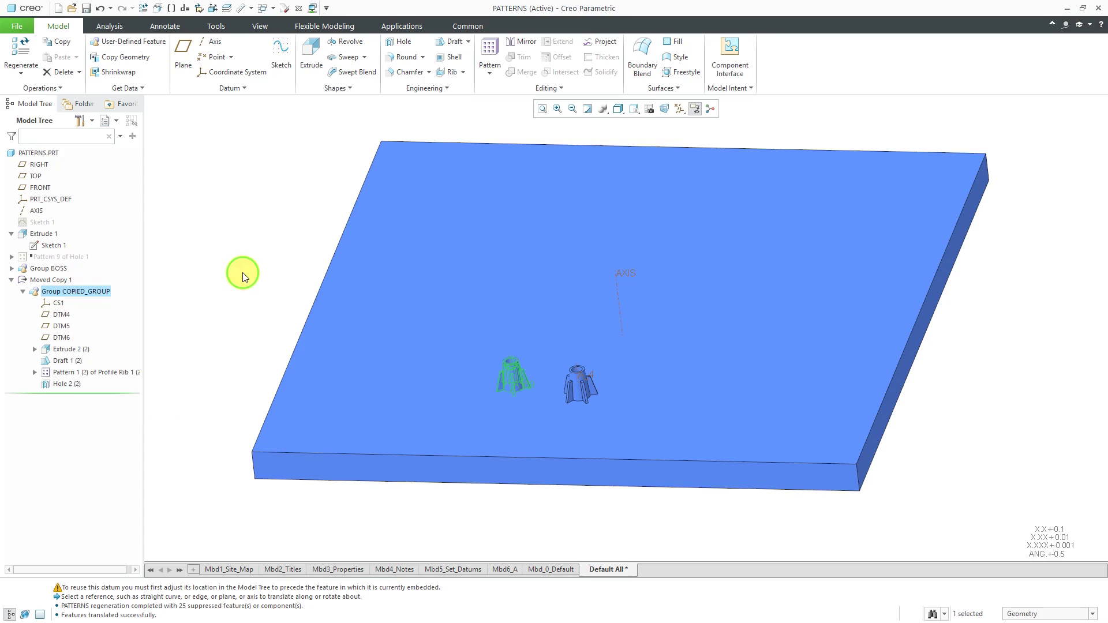
Step: Collapse Moved Copy 1 in the Model Tree
click(64, 283)
right_click(63, 283)
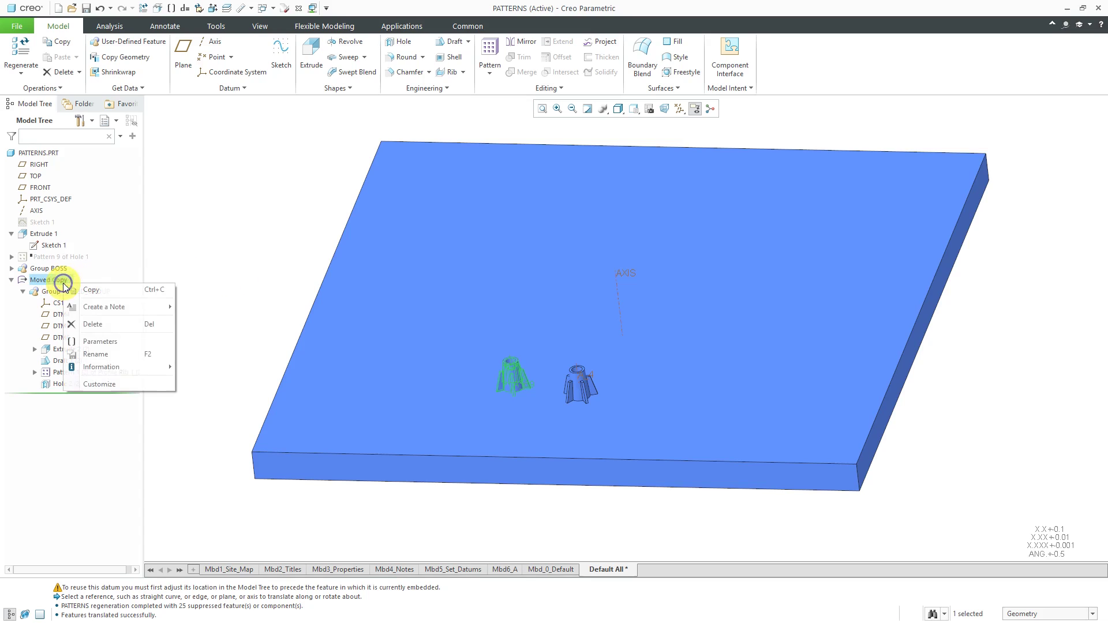
click(227, 234)
click(11, 281)
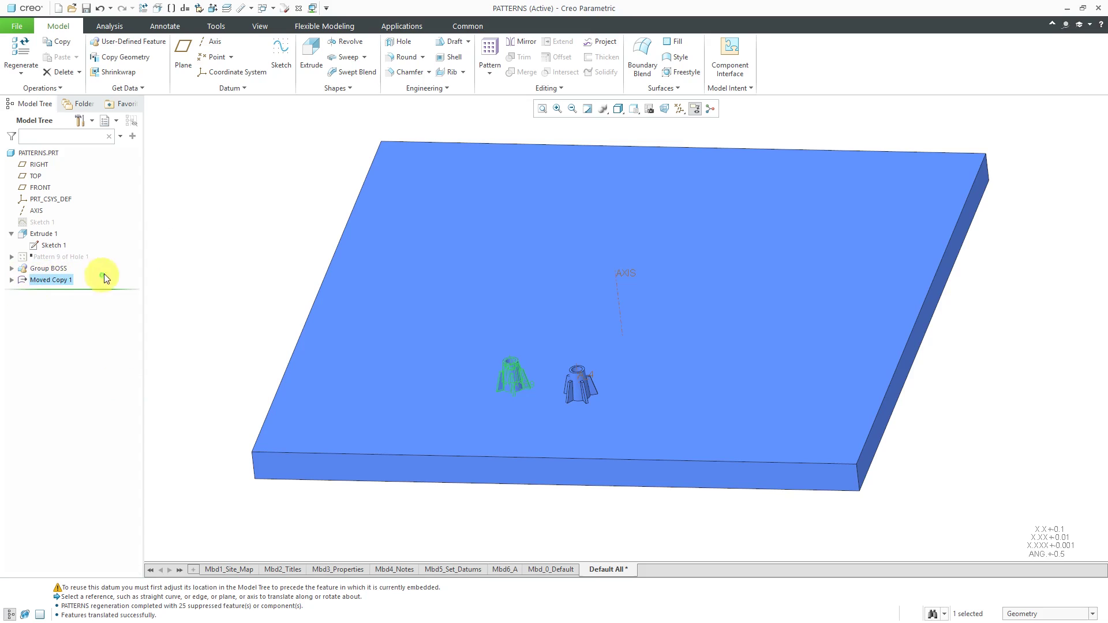
Step: Paste Special another Group BOSS copy with move/rotate transformations, referencing AXIS
click(172, 264)
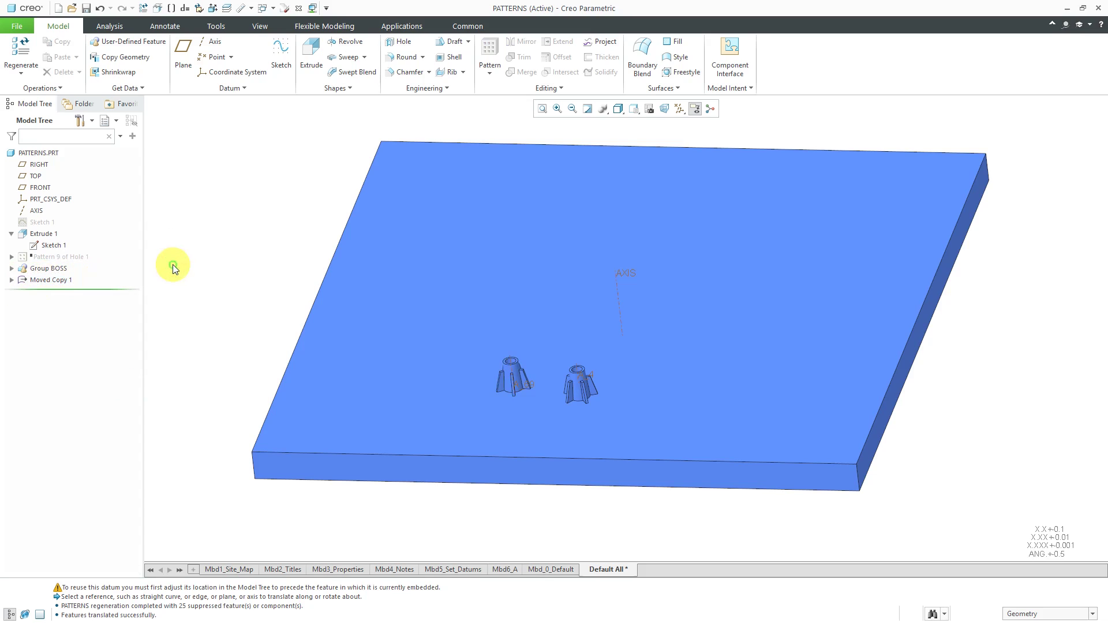
click(42, 270)
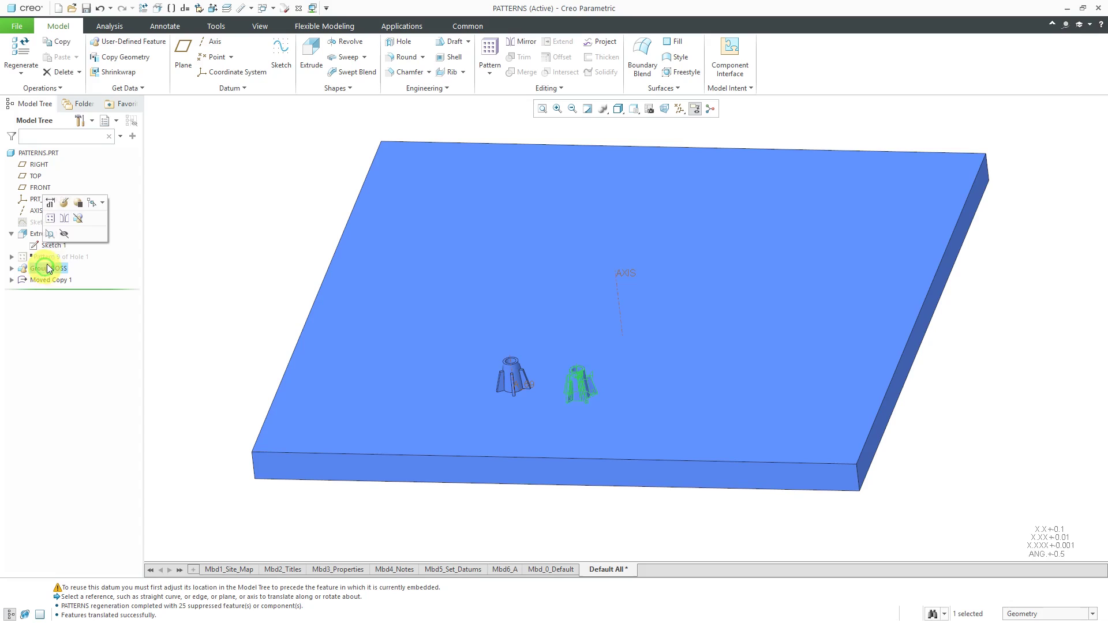
click(70, 42)
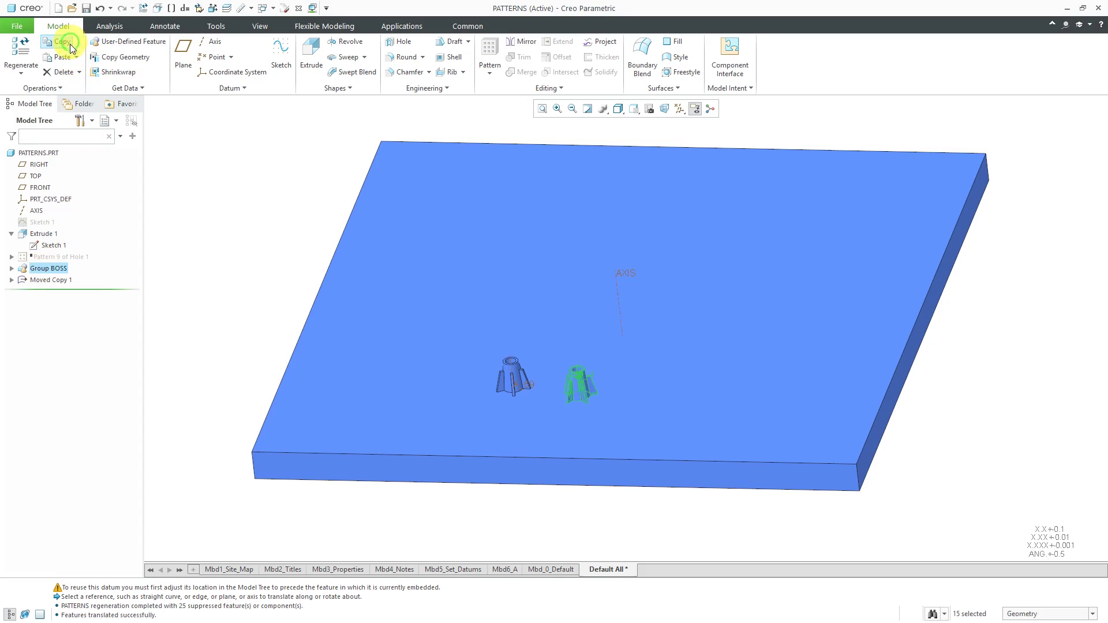
click(75, 58)
click(80, 85)
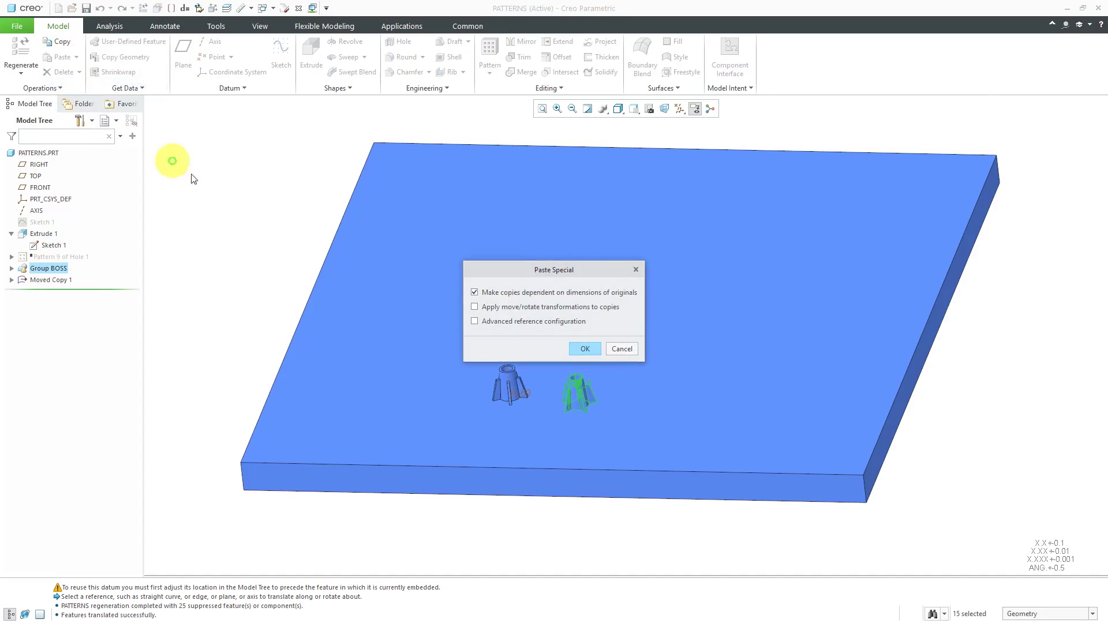
click(546, 307)
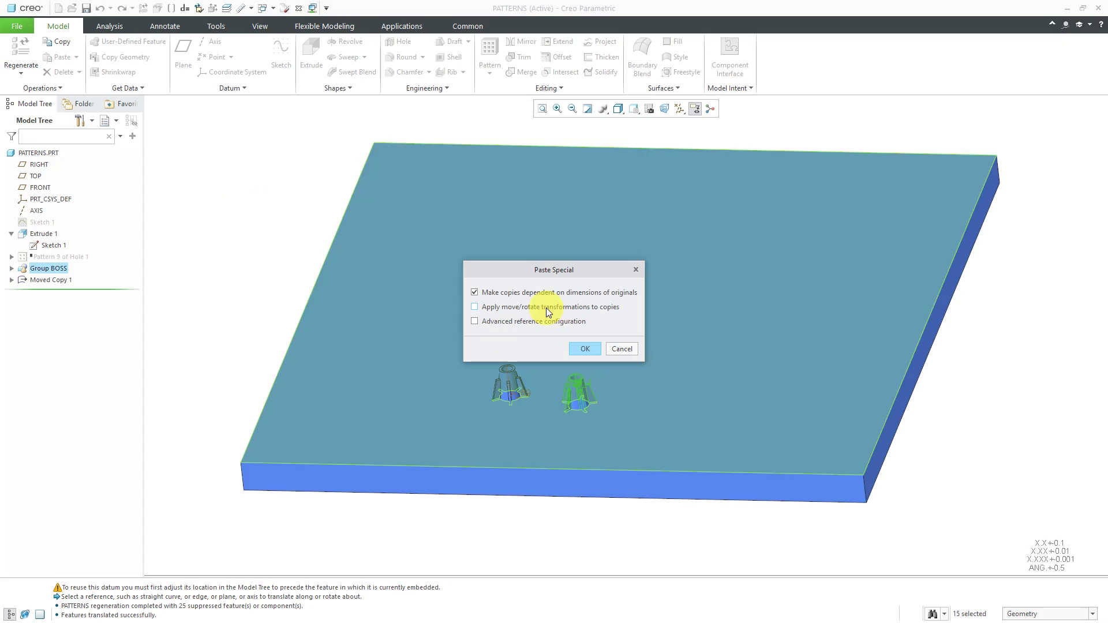
click(587, 349)
click(621, 316)
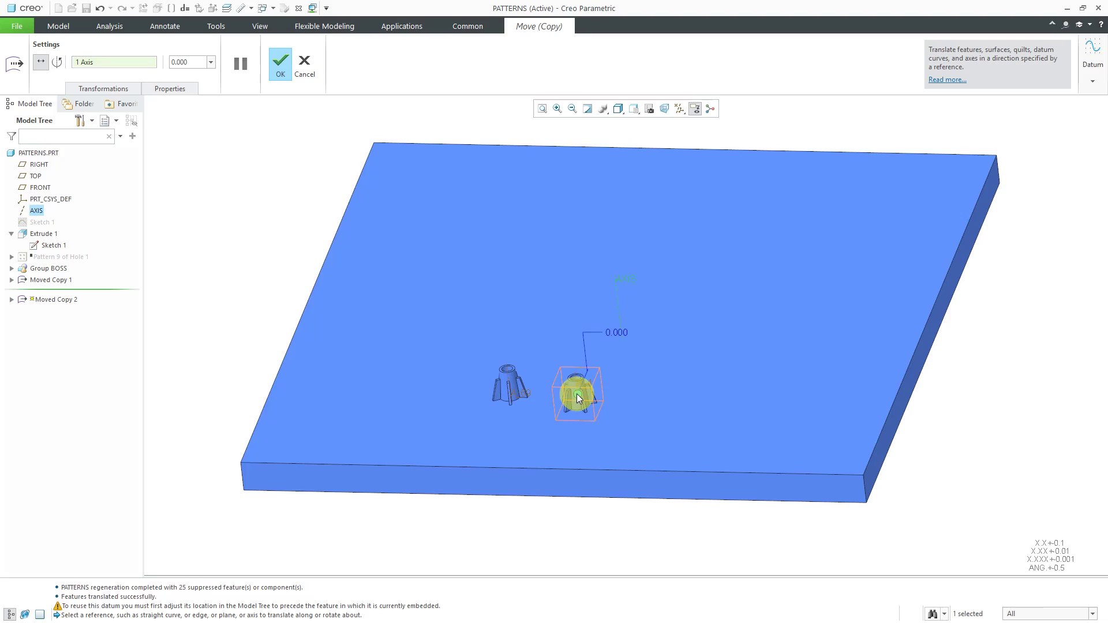
Step: Change the Moved Copy 2 transformation type from Move to Rotate
drag(576, 390, 623, 389)
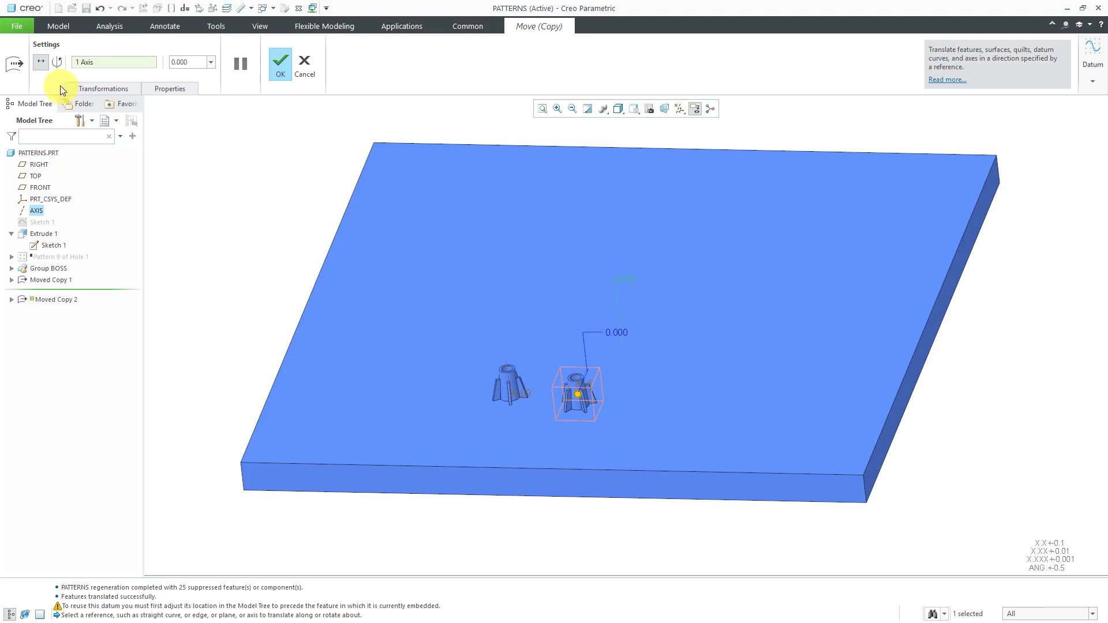
click(78, 91)
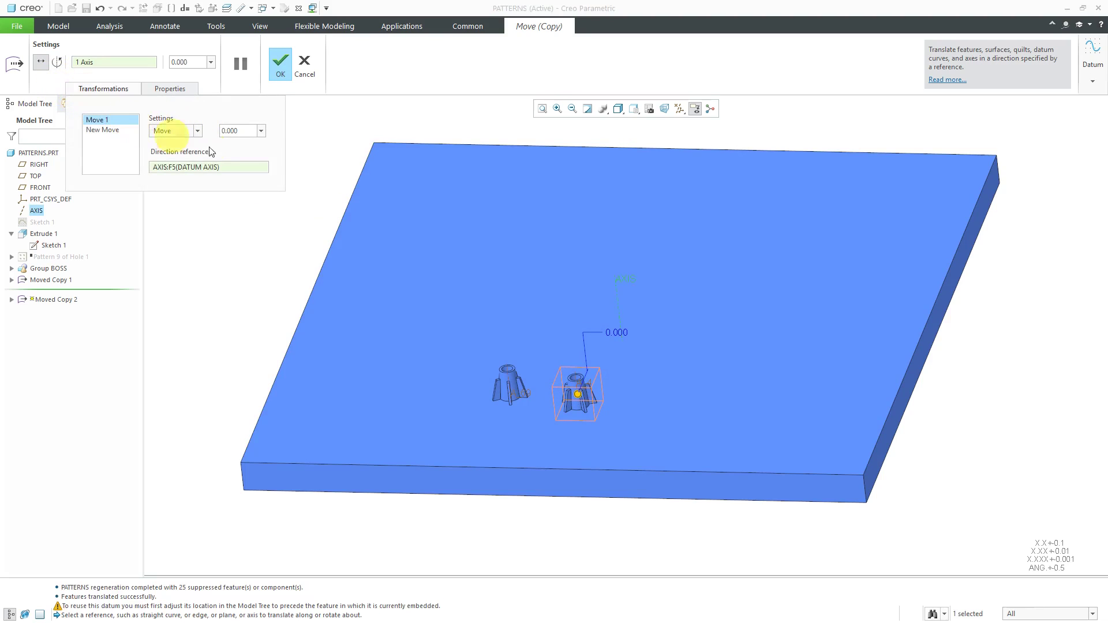
click(198, 131)
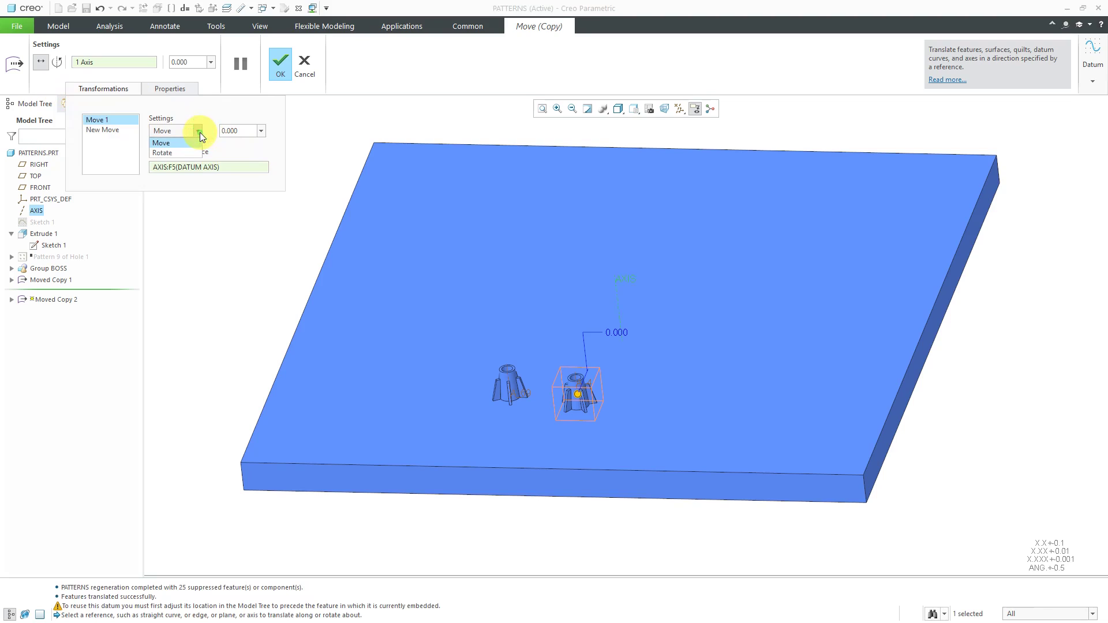
click(174, 153)
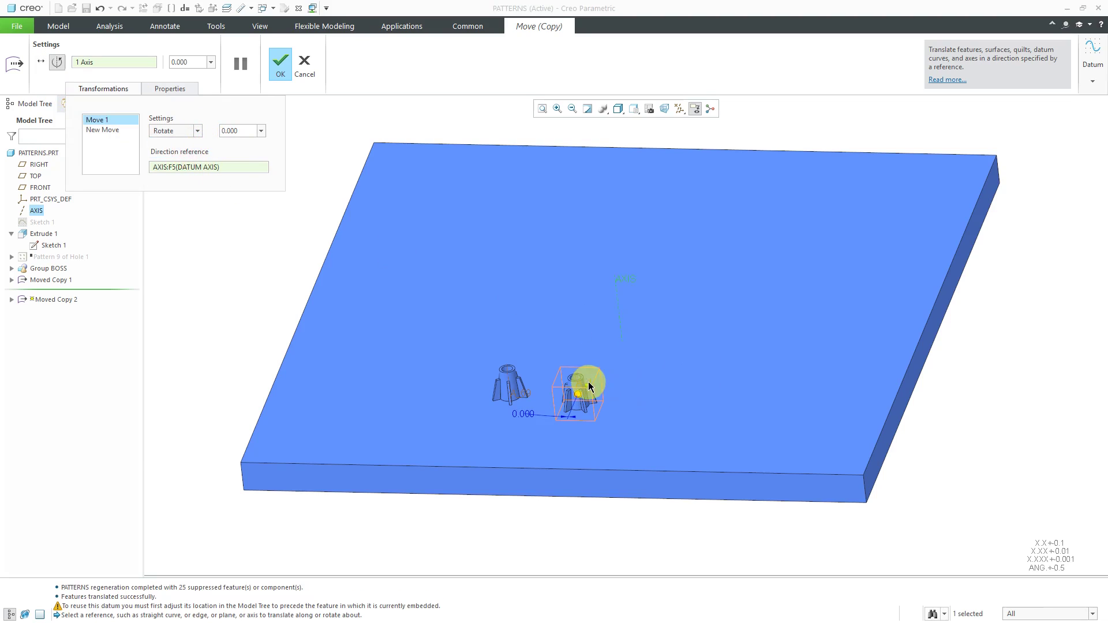
Step: Set the rotation angle to 22.5° about AXIS and finish the copy
drag(581, 398, 634, 390)
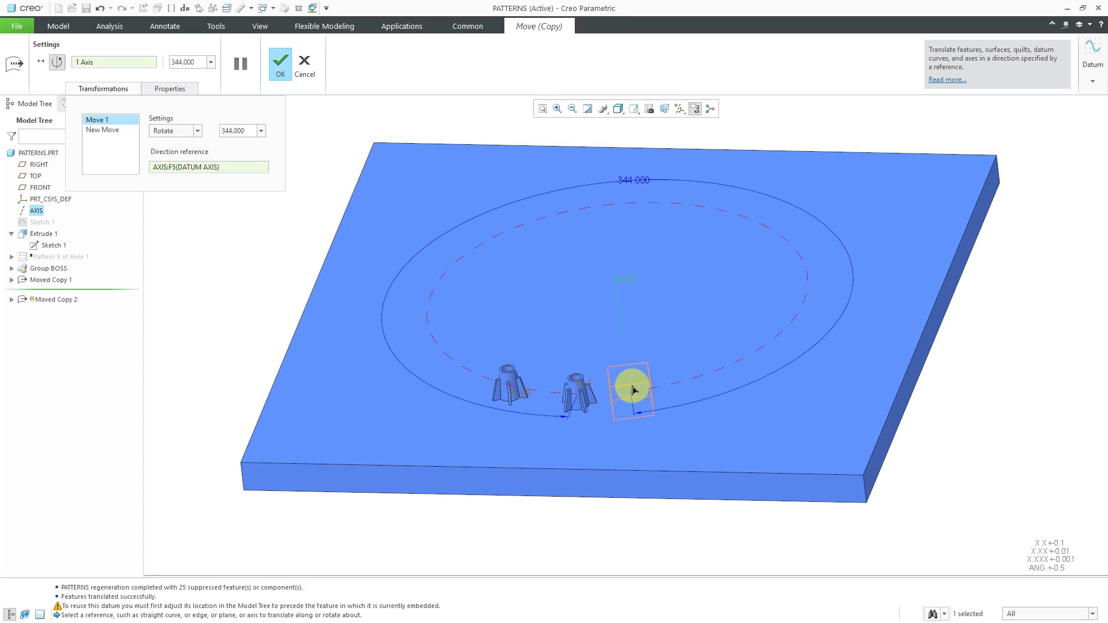
double_click(634, 181)
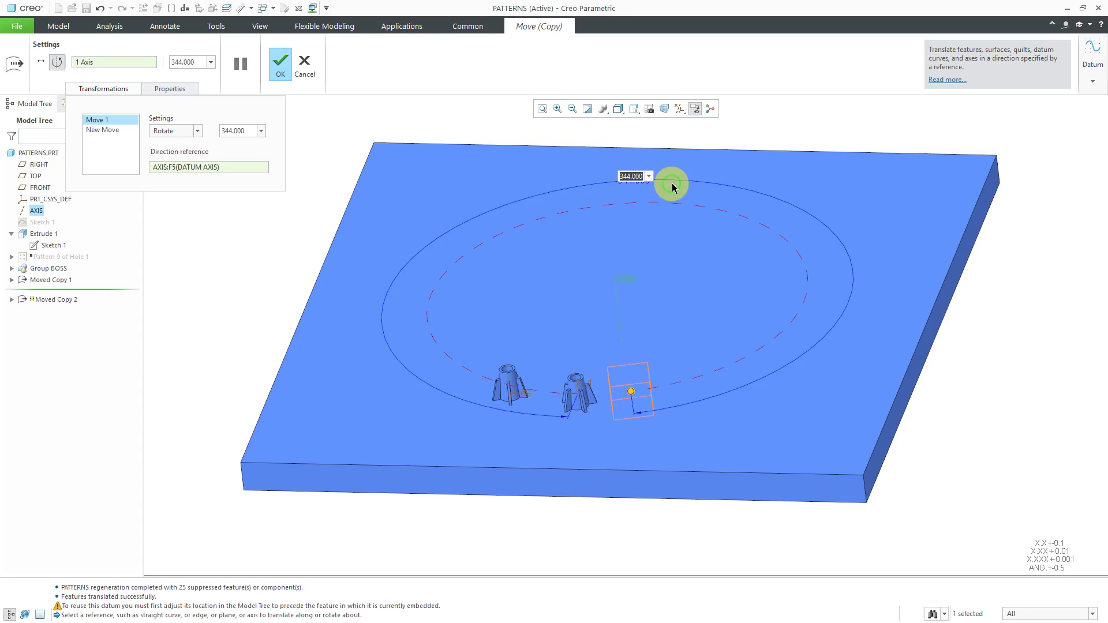
text(-)
key(BackSpace)
text(22.5)
key(Return)
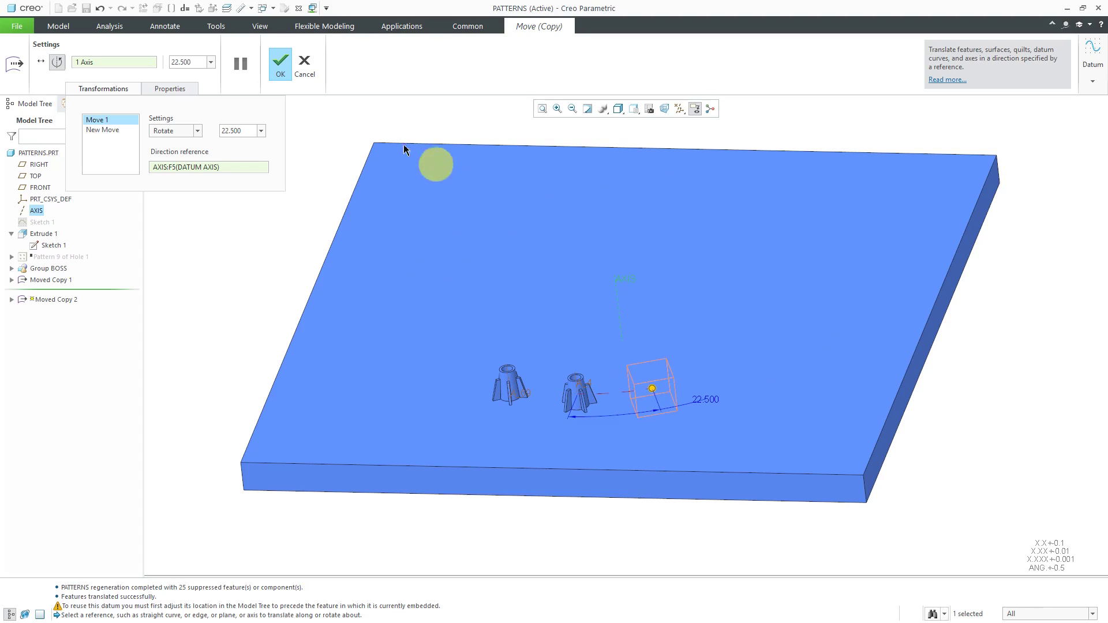
click(280, 64)
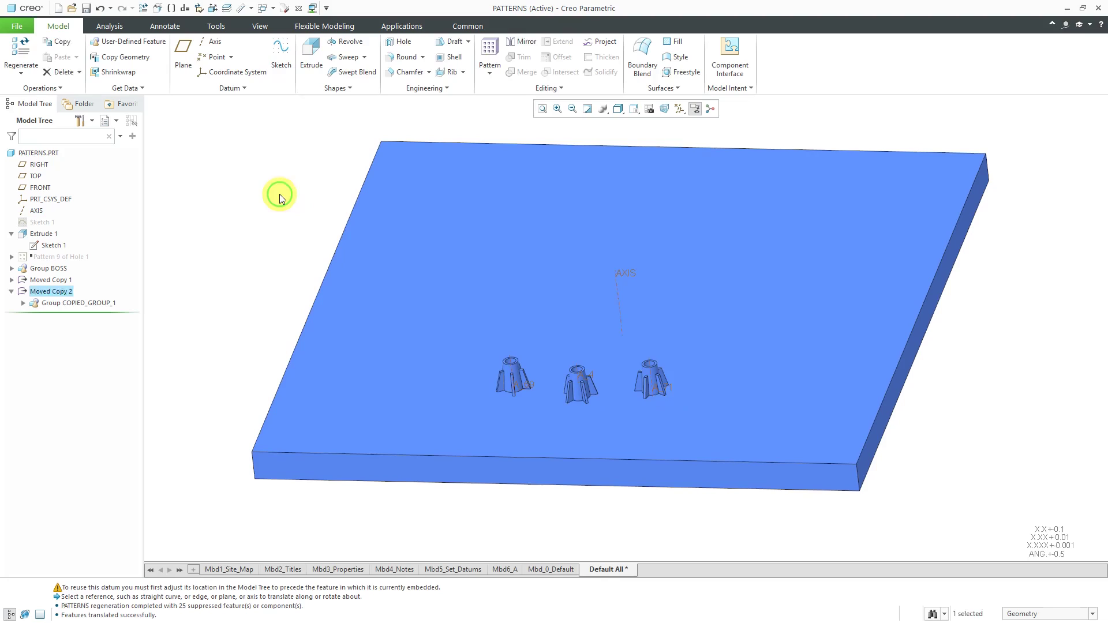
click(280, 194)
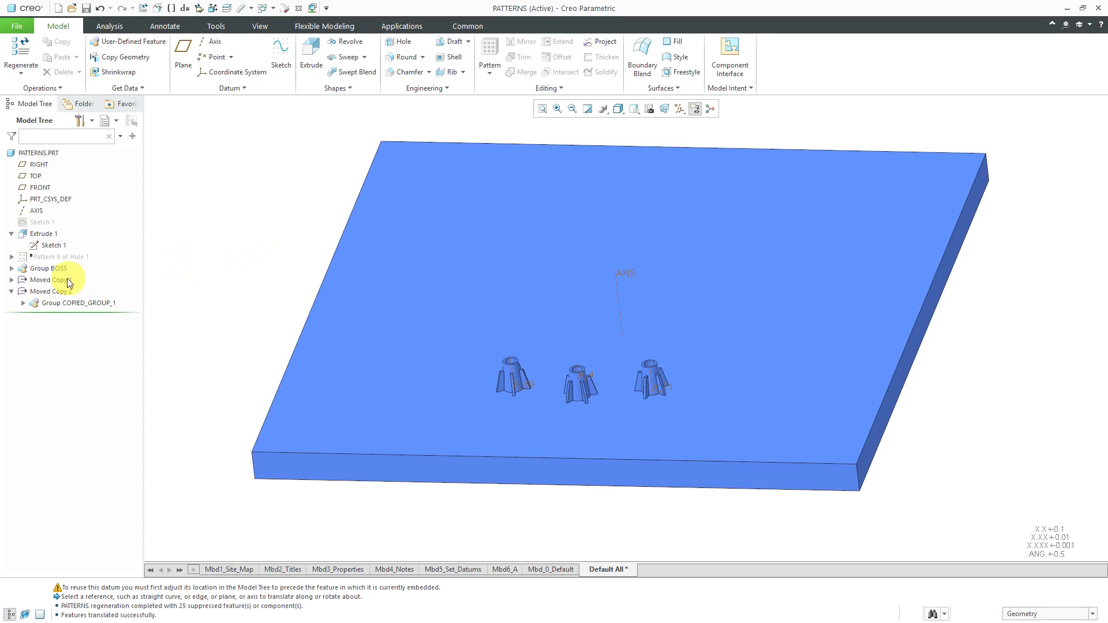
Step: Copy Group BOSS and Paste Special it with move/rotate transformations enabled
click(48, 269)
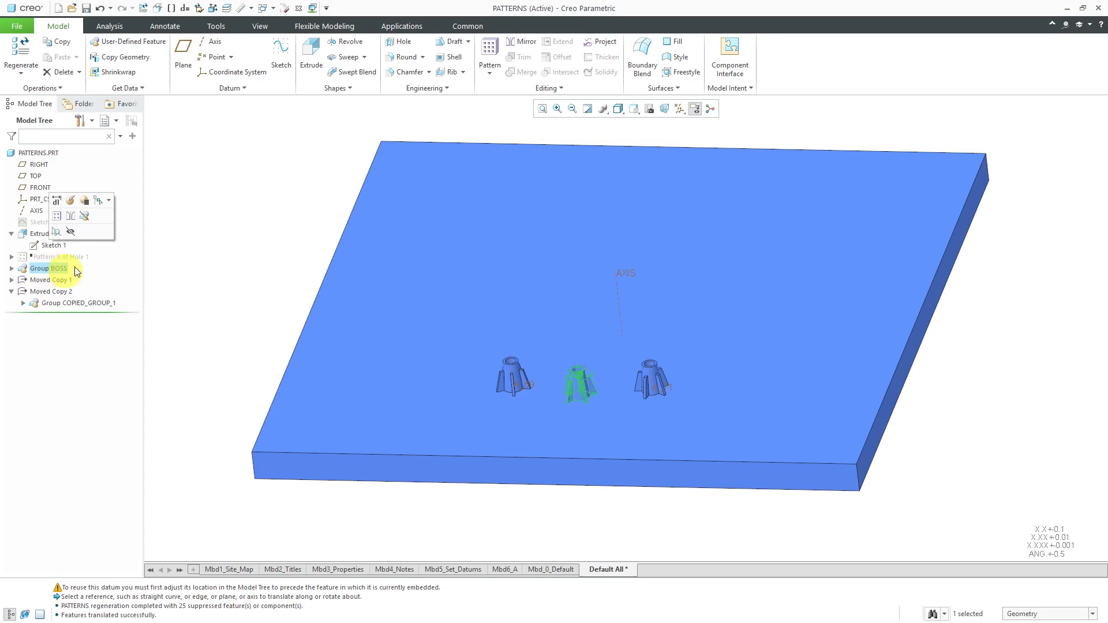
click(49, 42)
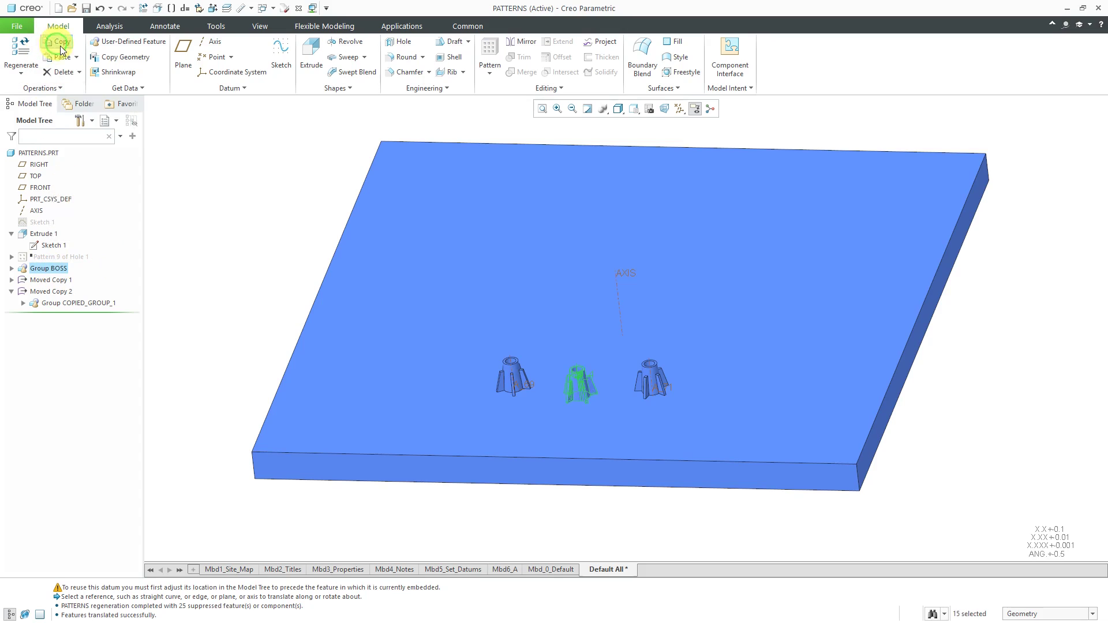
click(76, 57)
click(84, 83)
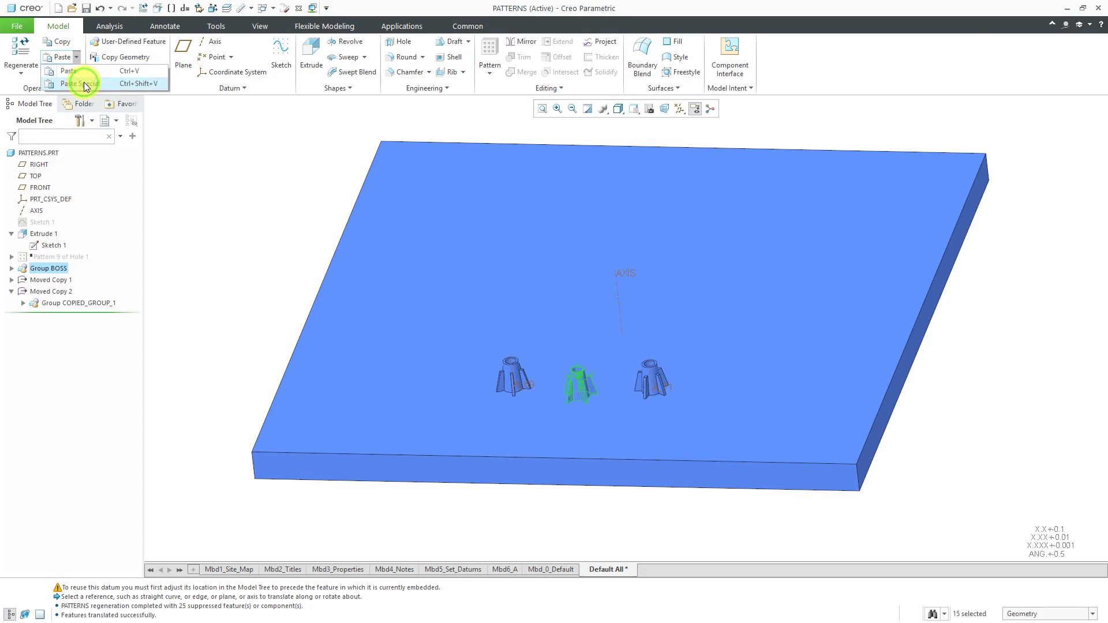
click(493, 308)
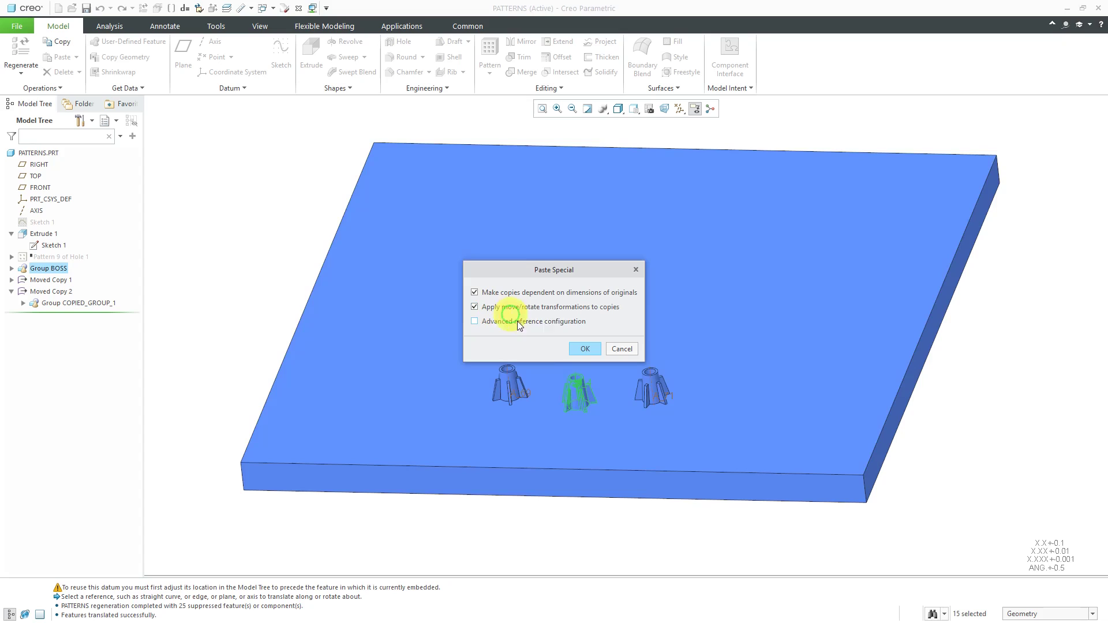
click(585, 347)
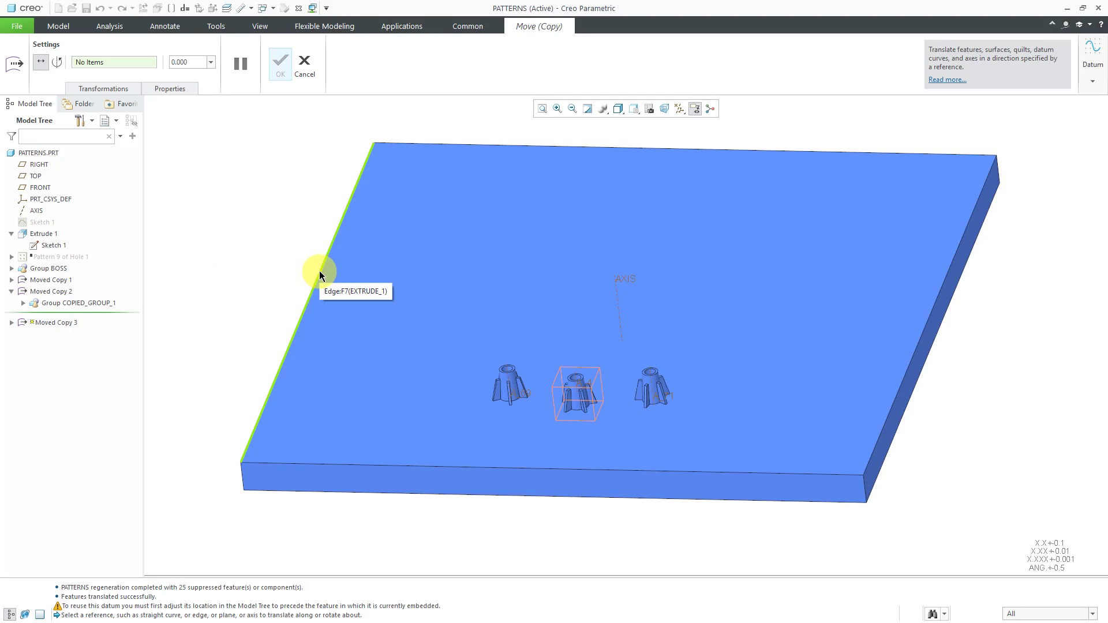
Step: Translate Moved Copy 3 by 10 along the normal of the plate's front face
click(466, 479)
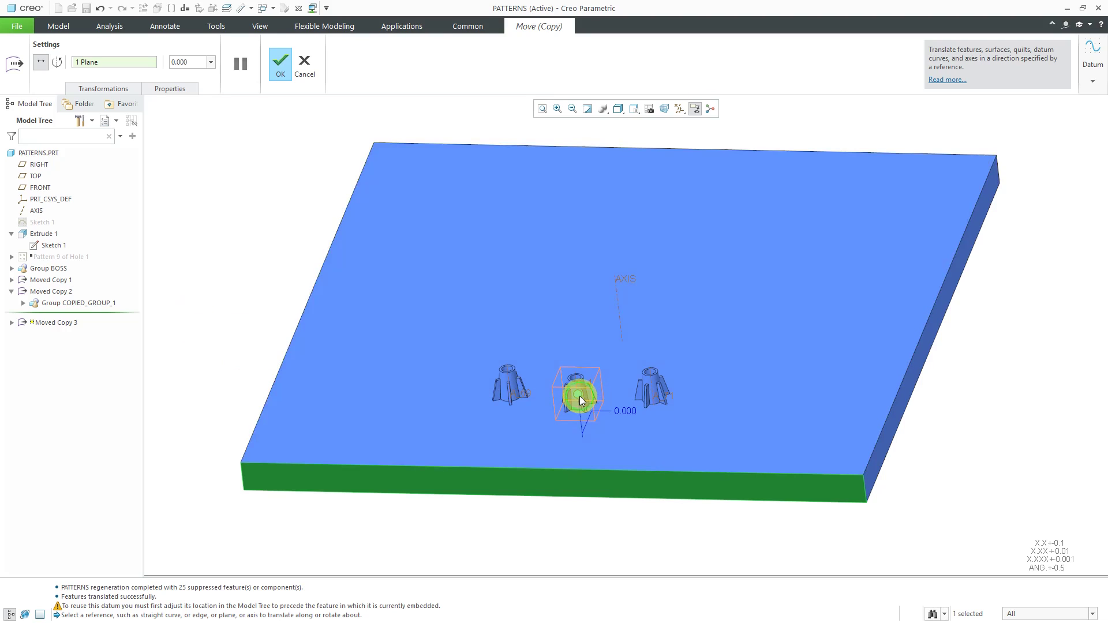
drag(580, 398, 607, 312)
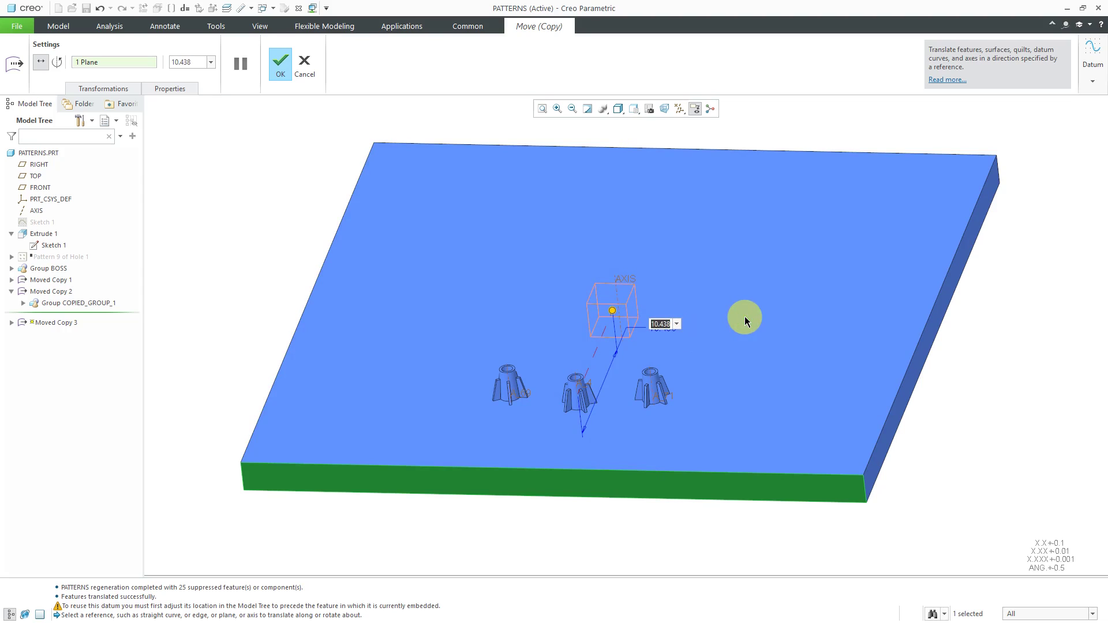
text(10)
key(Return)
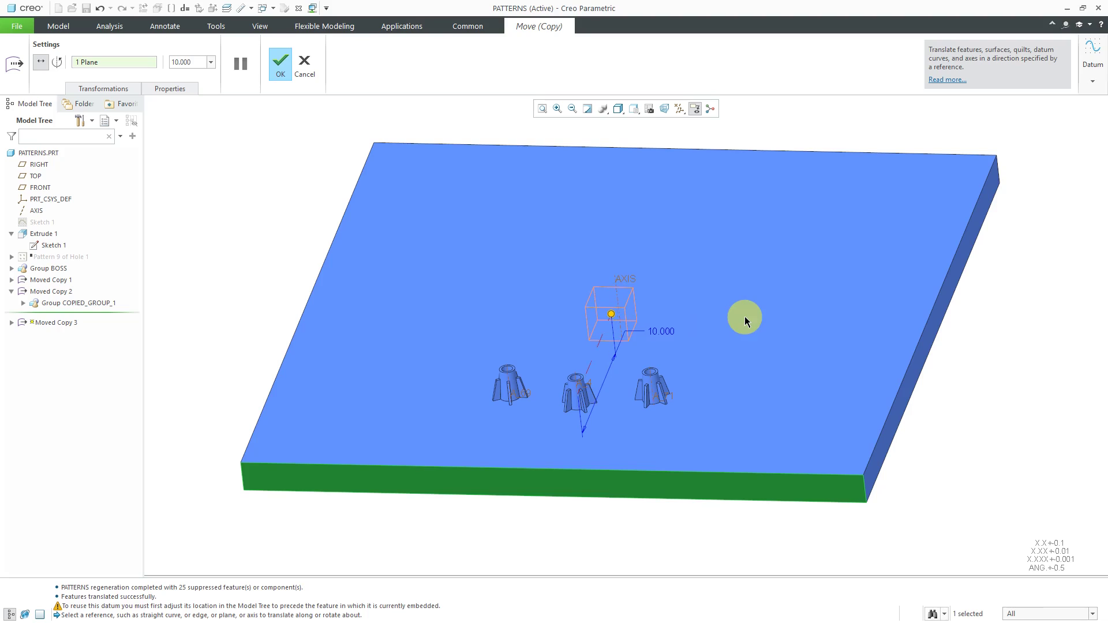
click(116, 89)
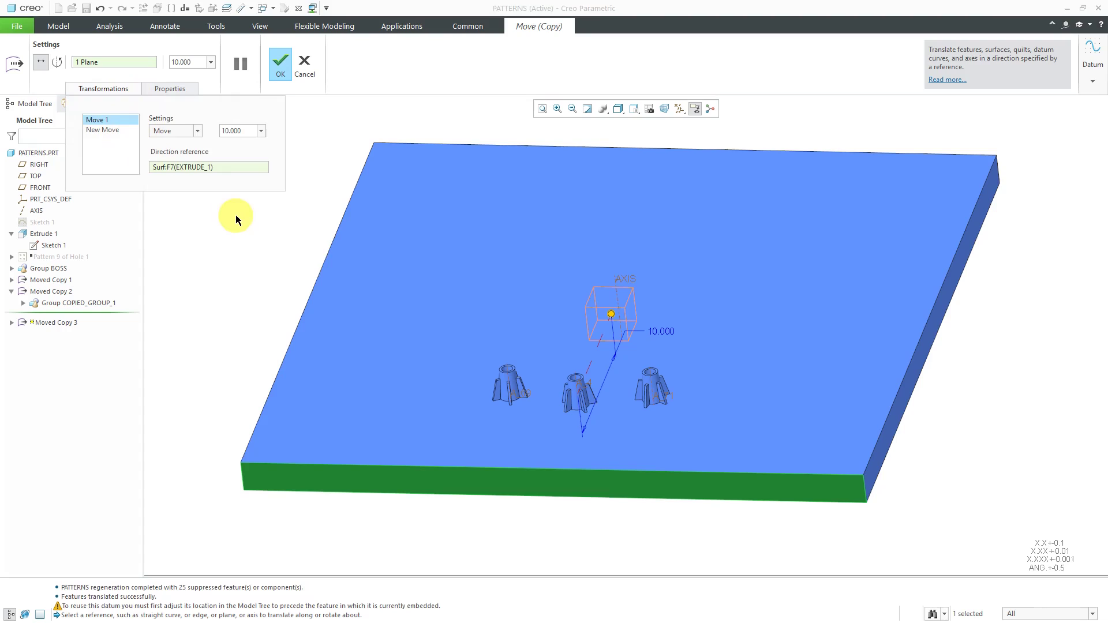
click(910, 385)
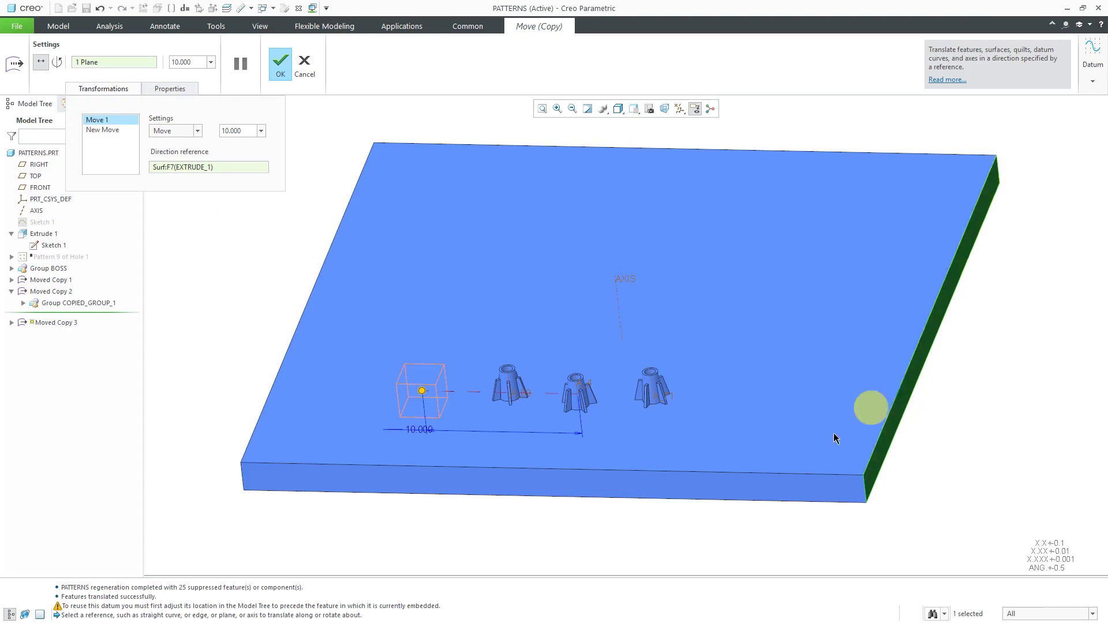
click(721, 486)
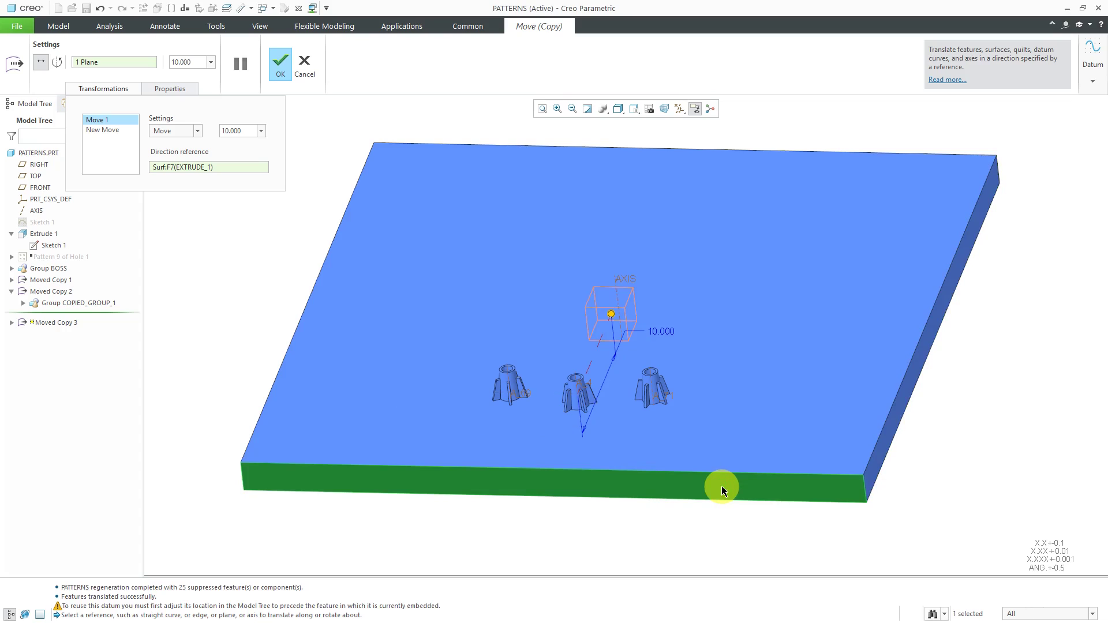
Step: Add a second 15 move toward the plate's right side face and finish Moved Copy 3
click(118, 135)
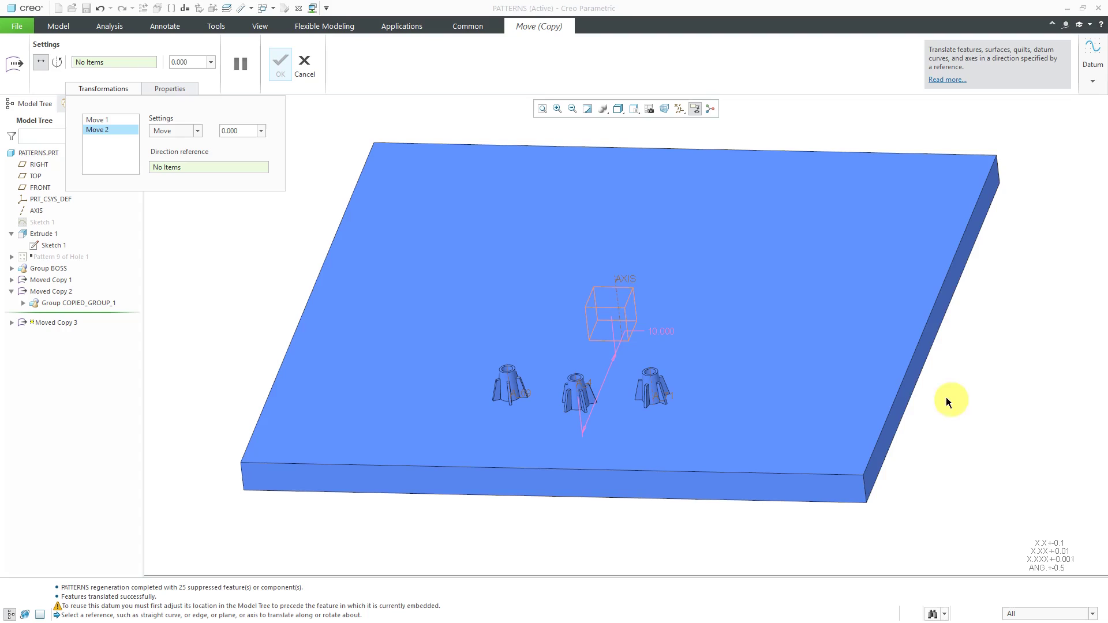
click(910, 383)
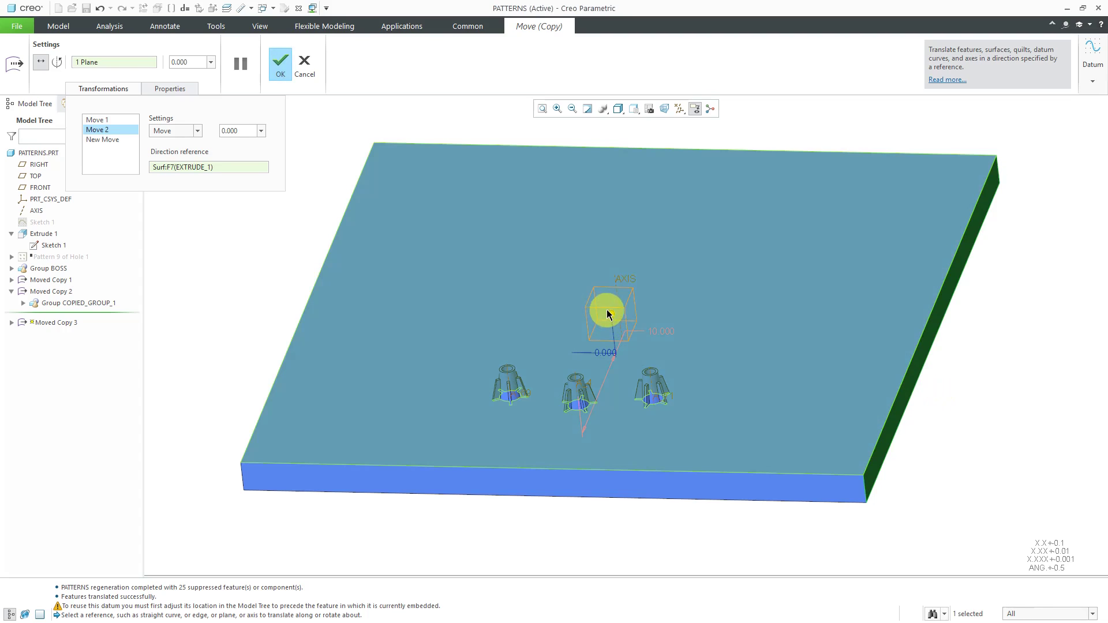
drag(625, 322, 783, 319)
double_click(871, 359)
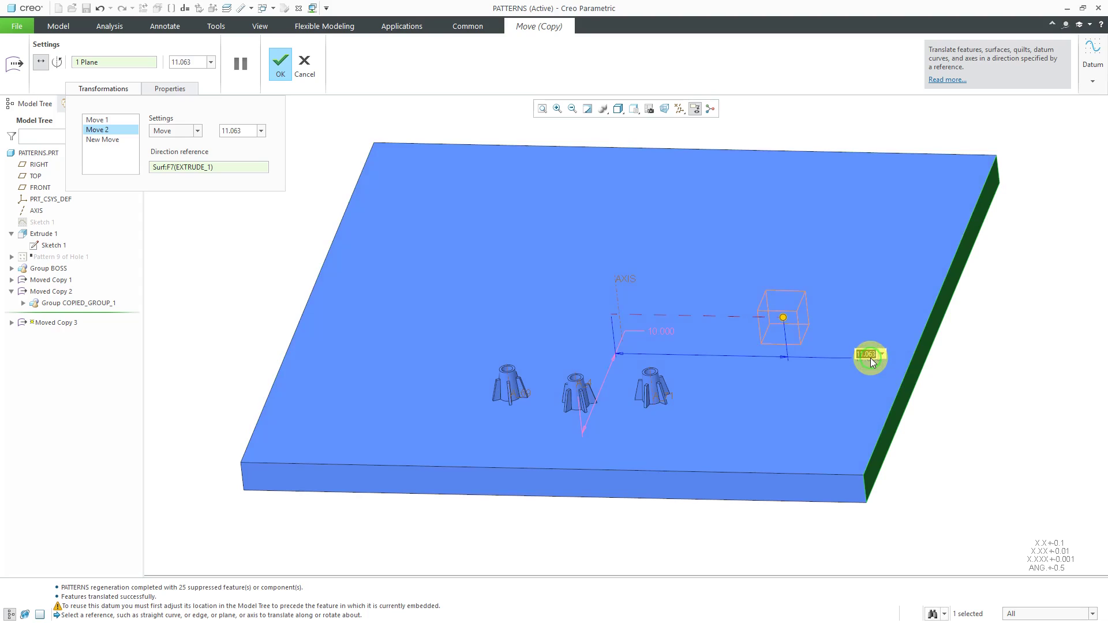
text(15)
key(Return)
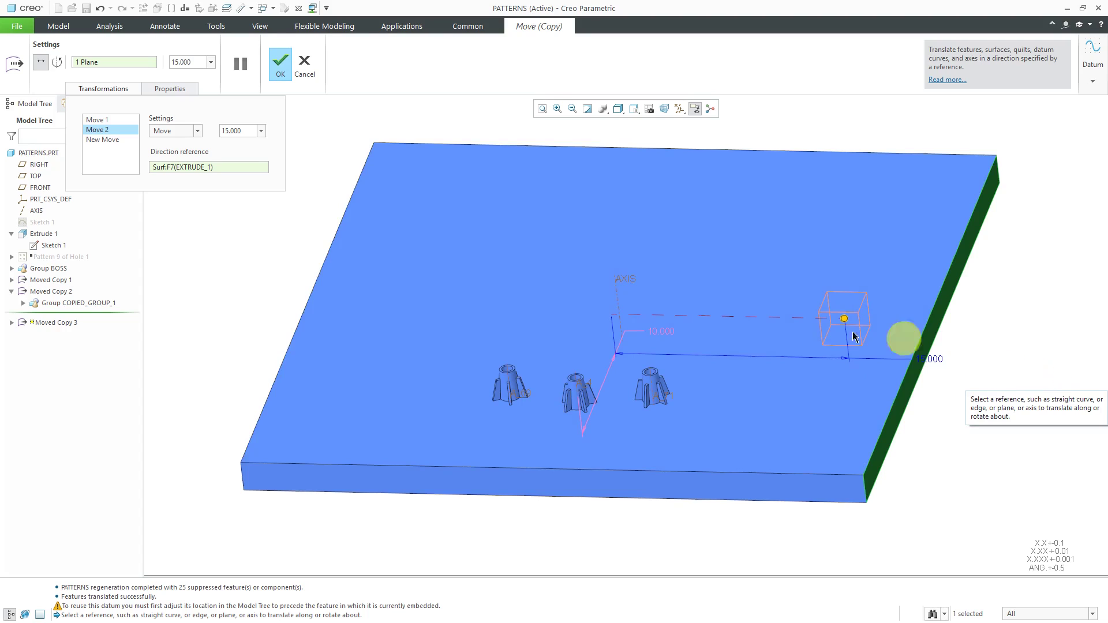
click(282, 64)
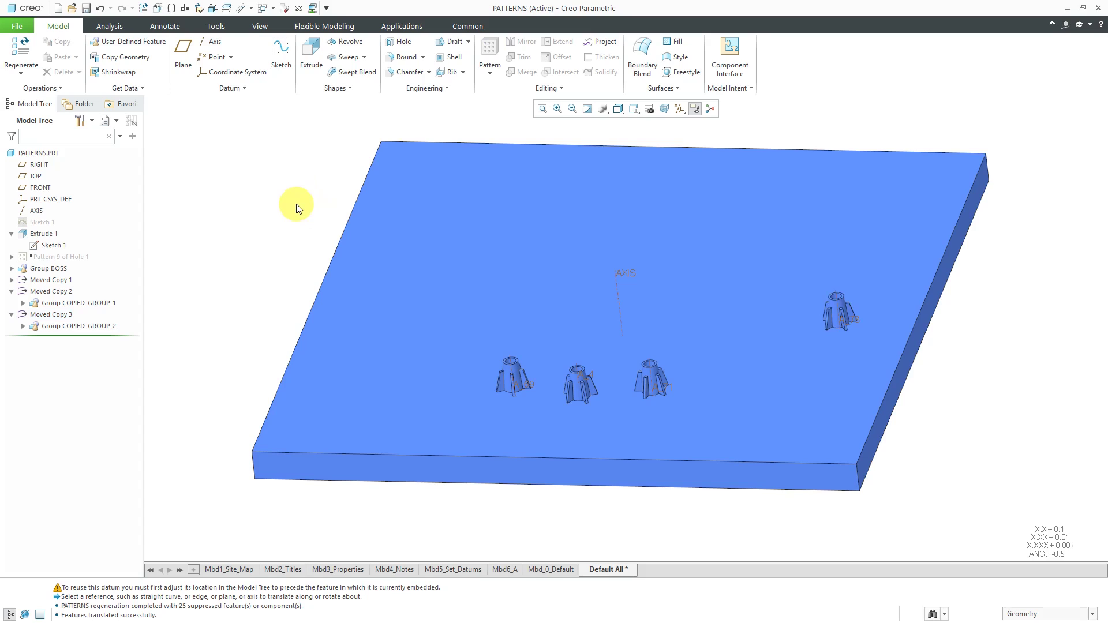
Step: Copy Group BOSS and Paste Special it with move/rotate transformations
click(62, 269)
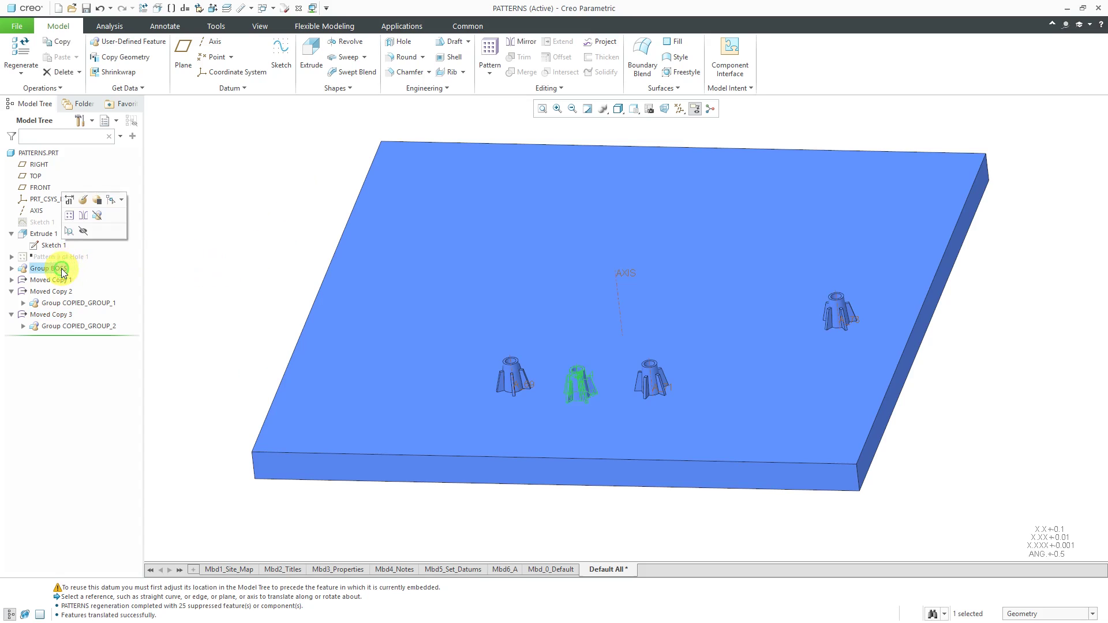
click(62, 41)
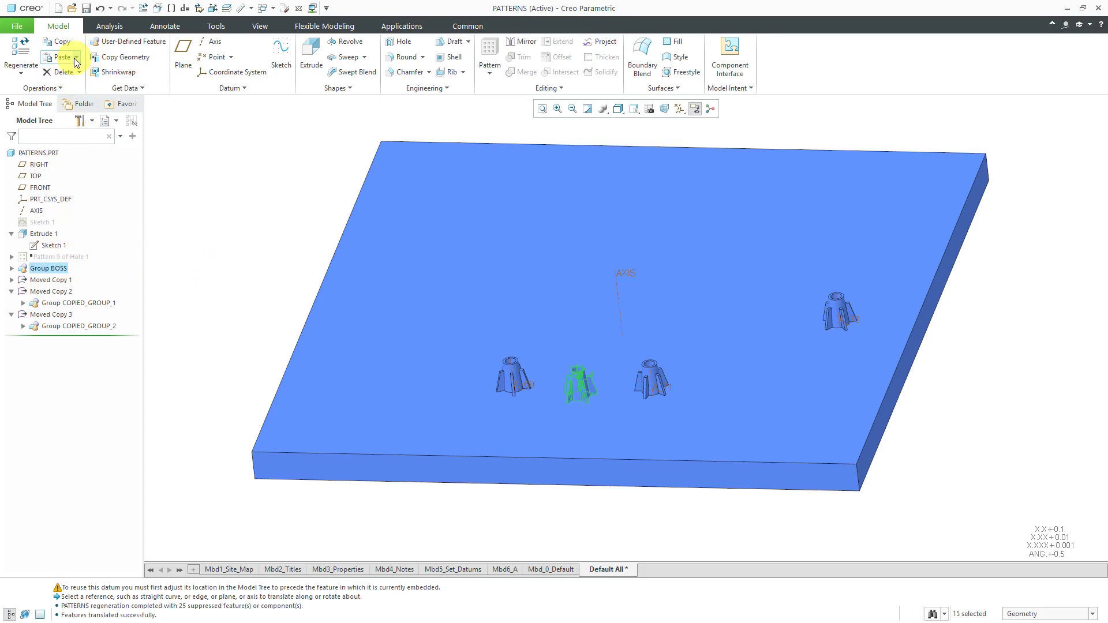
click(76, 57)
click(98, 76)
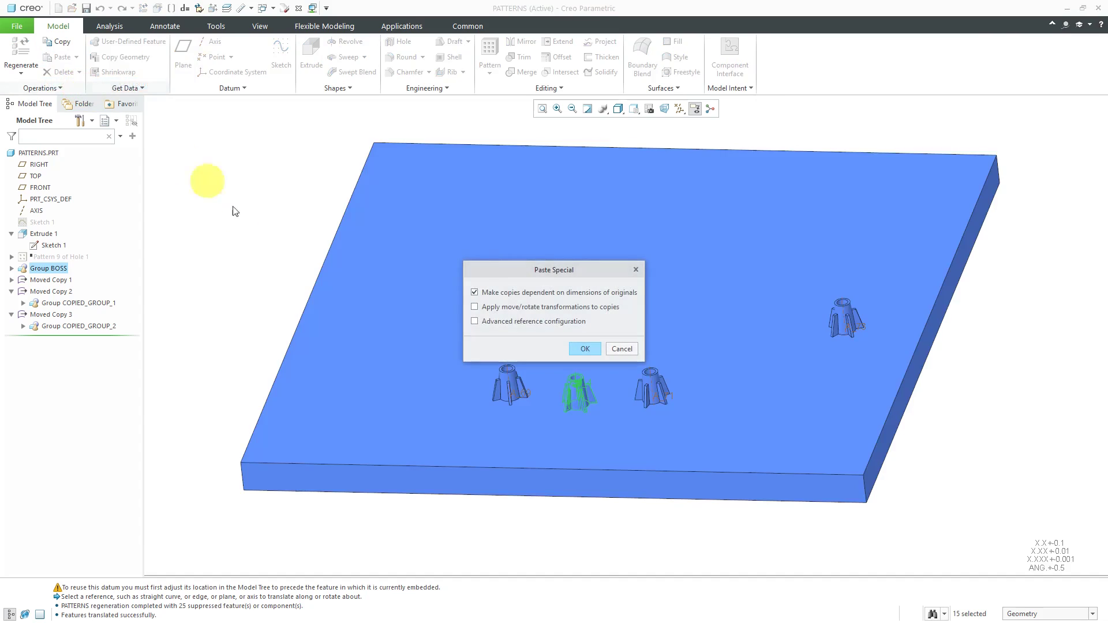
click(526, 307)
click(583, 347)
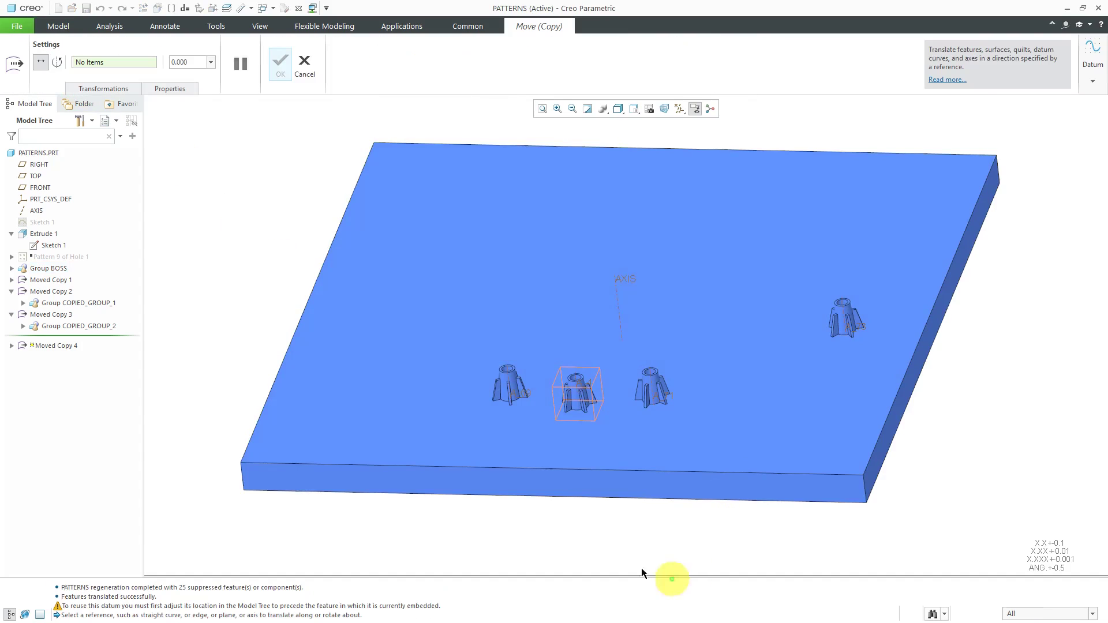
Step: Translate the pasted copy 20 along the normal of the plate's front face
click(587, 489)
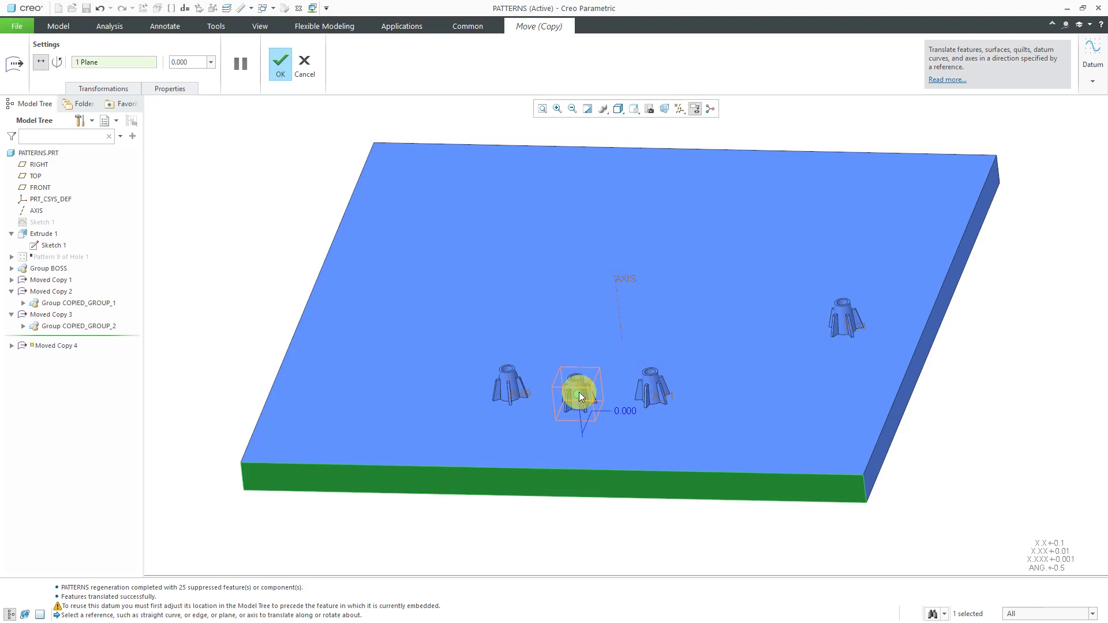
drag(580, 396, 699, 266)
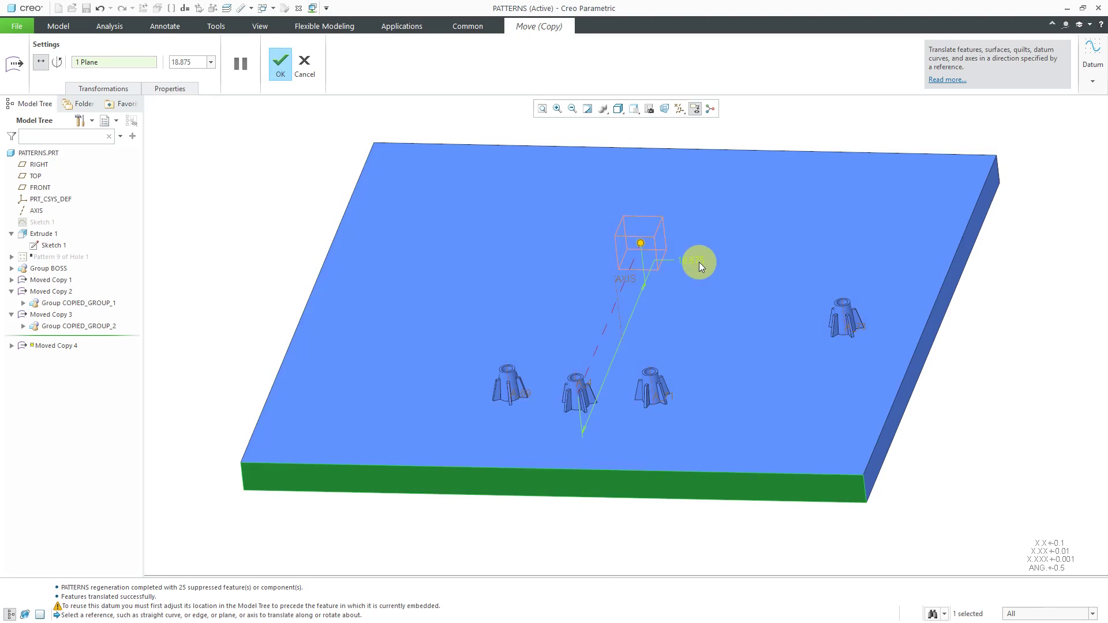
double_click(698, 263)
text(20)
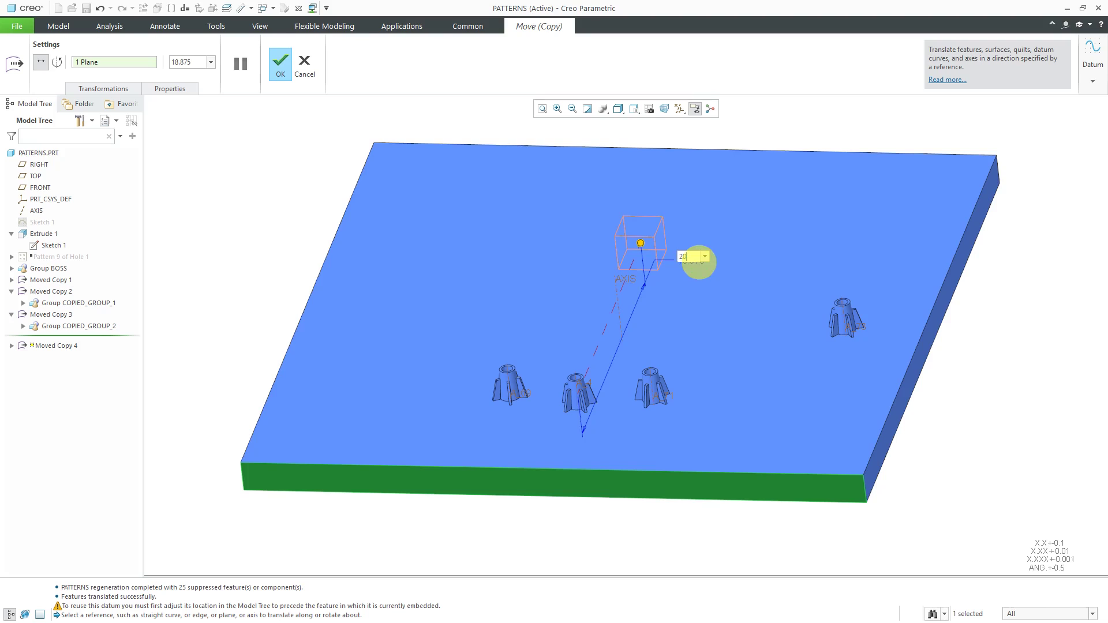
key(Return)
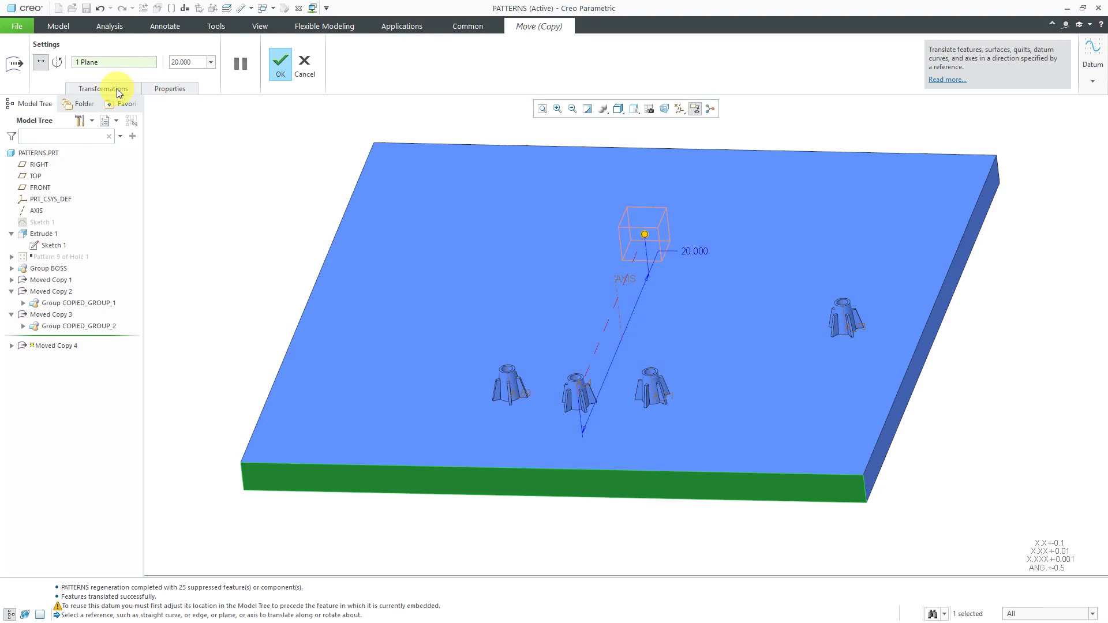
Step: Add a second transformation to the copy as a Rotate about the datum AXIS
click(104, 88)
click(101, 129)
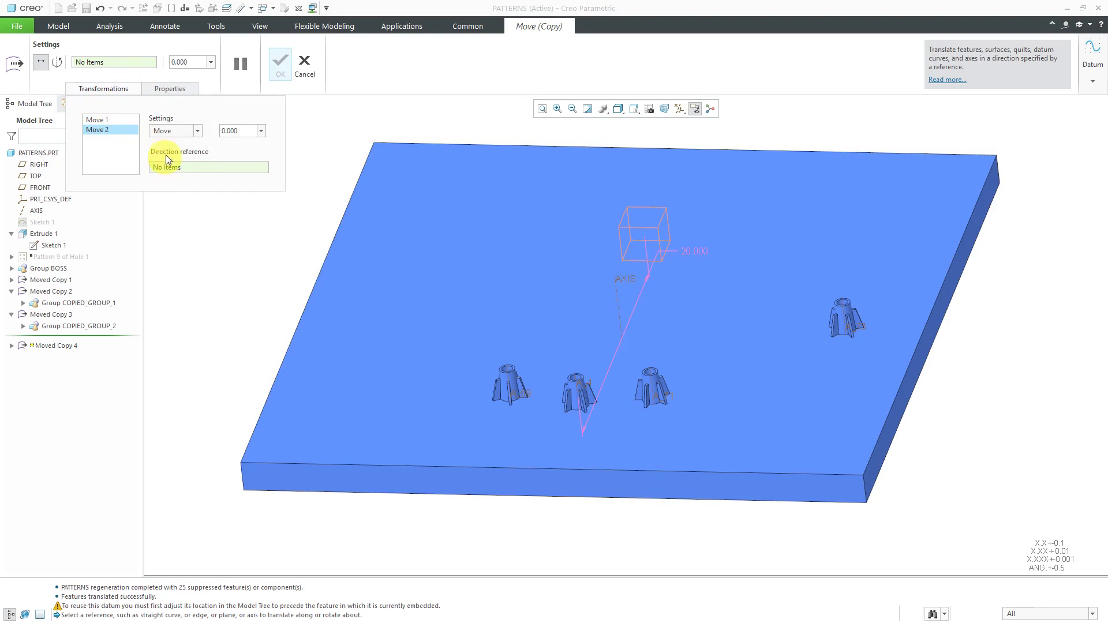
click(173, 130)
click(174, 151)
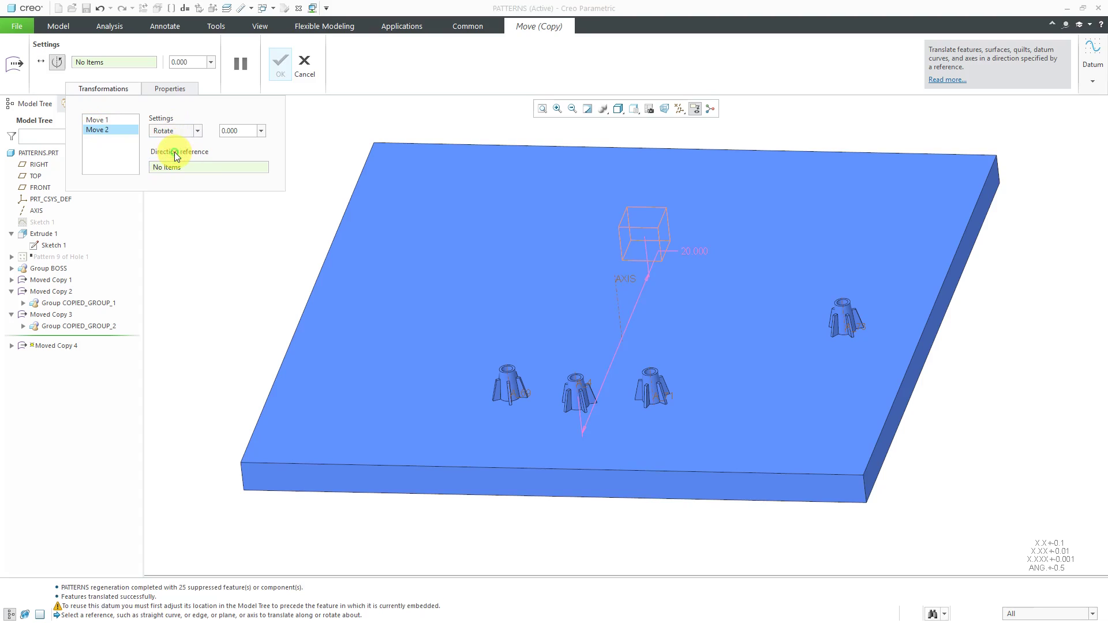
click(620, 300)
Step: Set the rotation angle to 45° and complete Moved Copy 4
drag(645, 236, 706, 253)
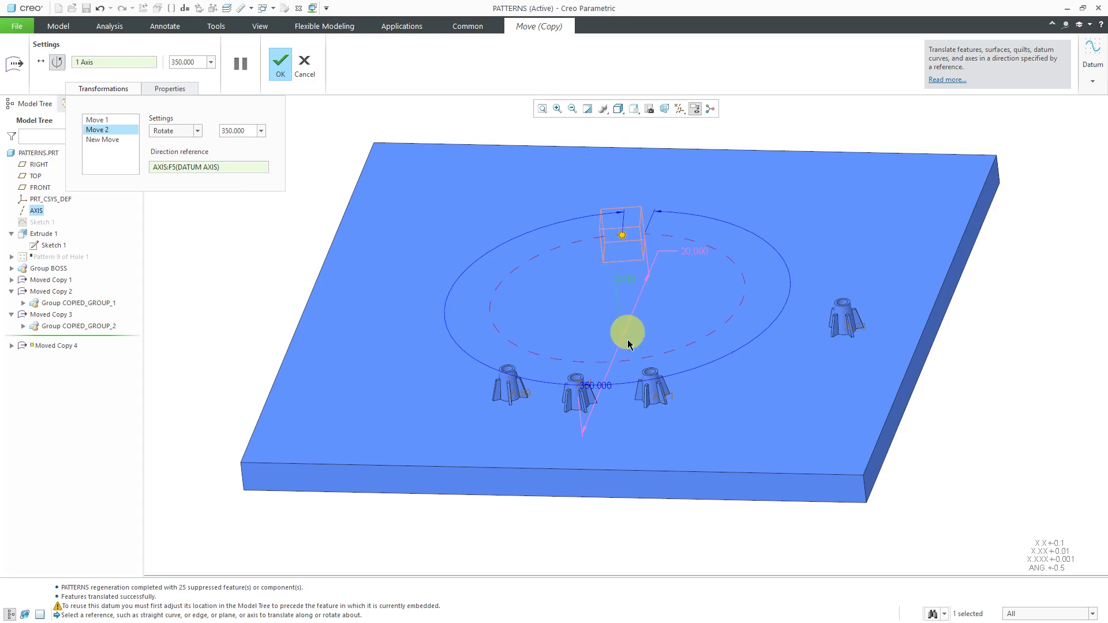
double_click(599, 385)
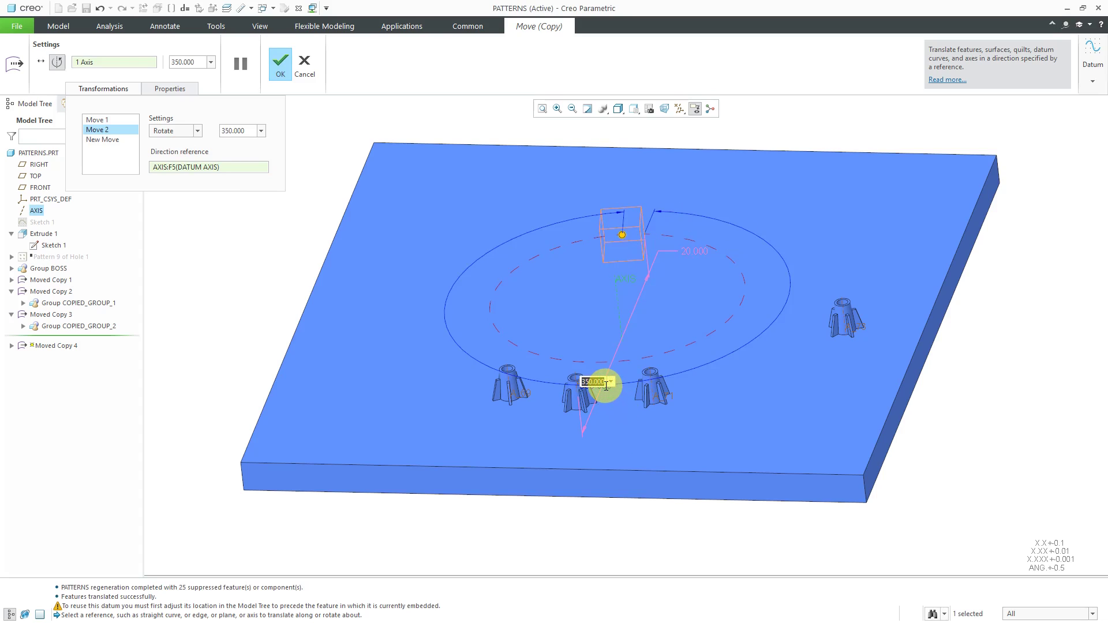
text(45)
key(Return)
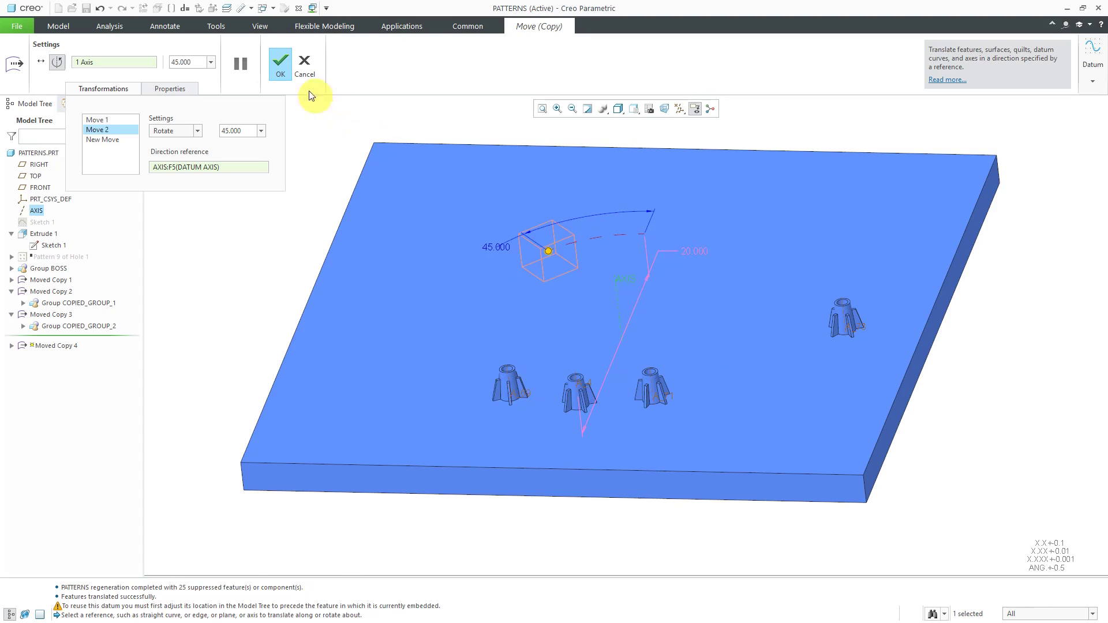
click(287, 74)
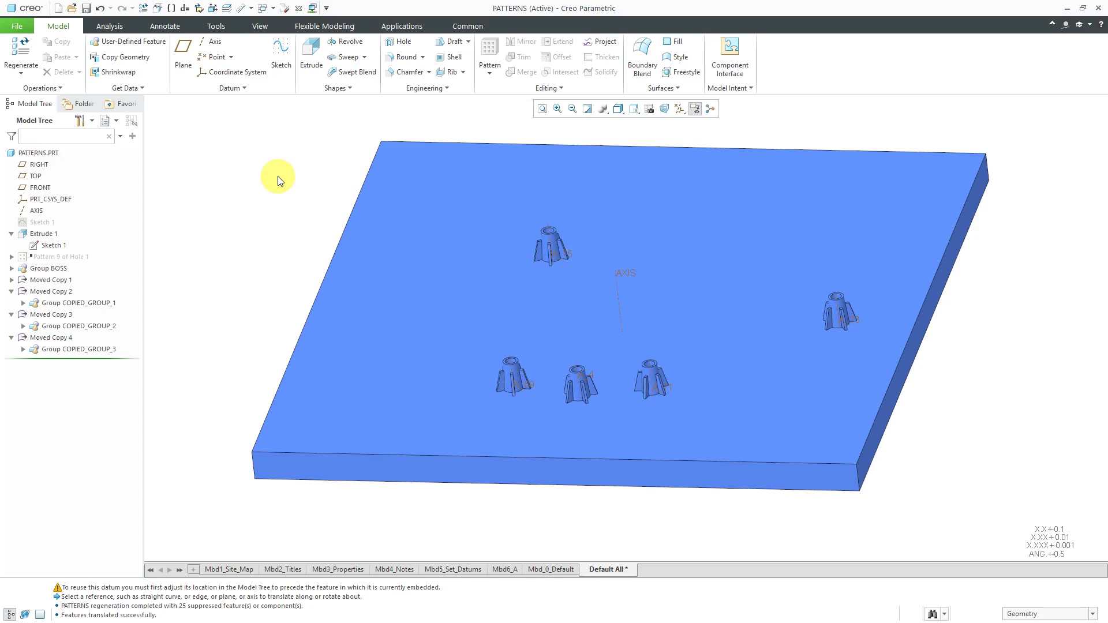